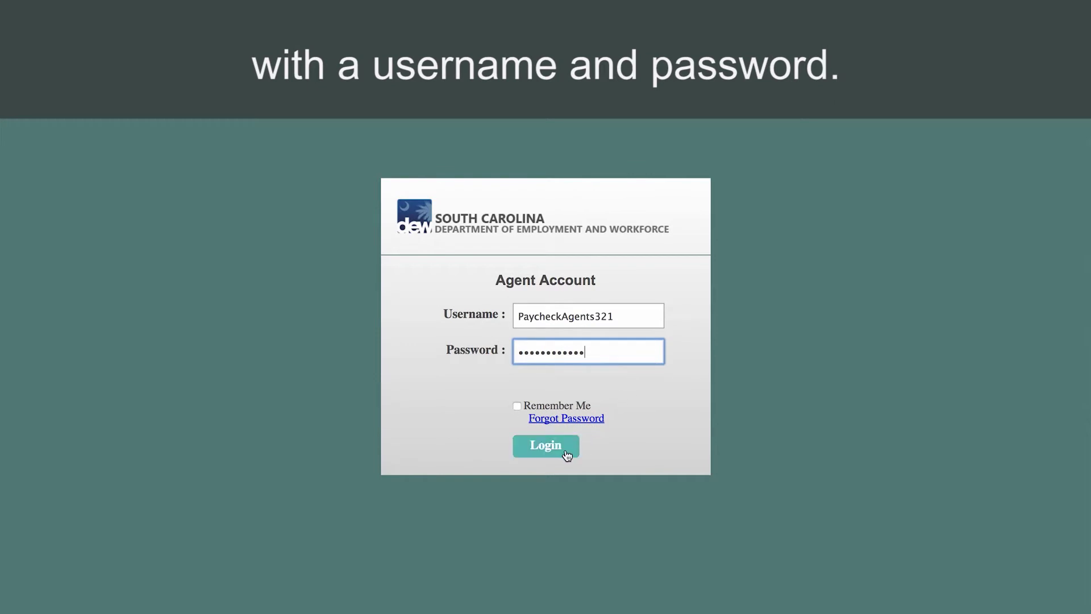
# Log in and open the Agent Payment Wizard's Amount Due Summary via Payments > Make Payments
pyautogui.click(564, 448)
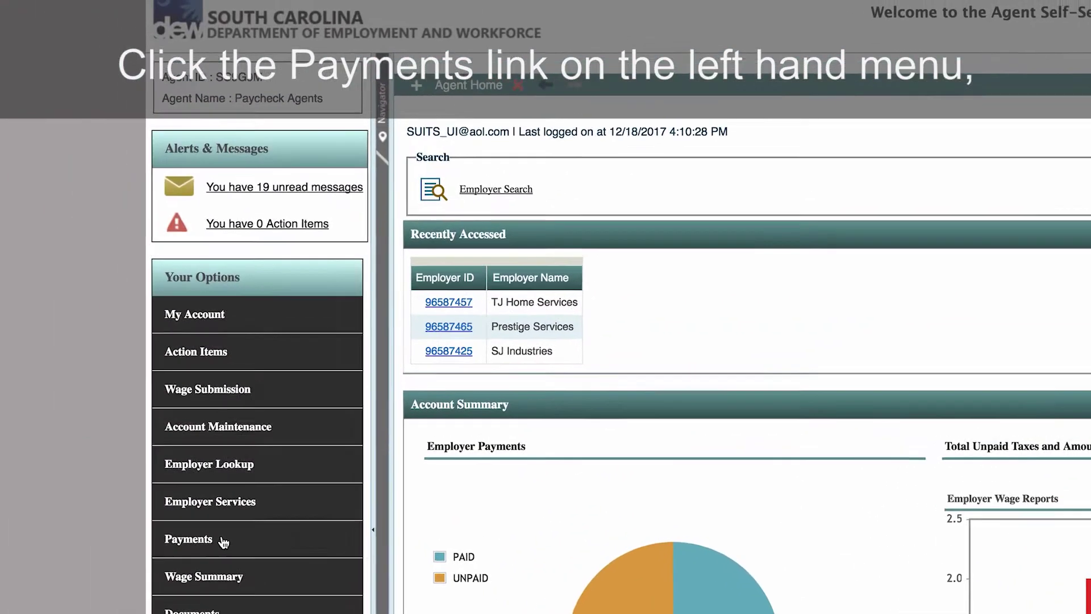
pyautogui.click(221, 501)
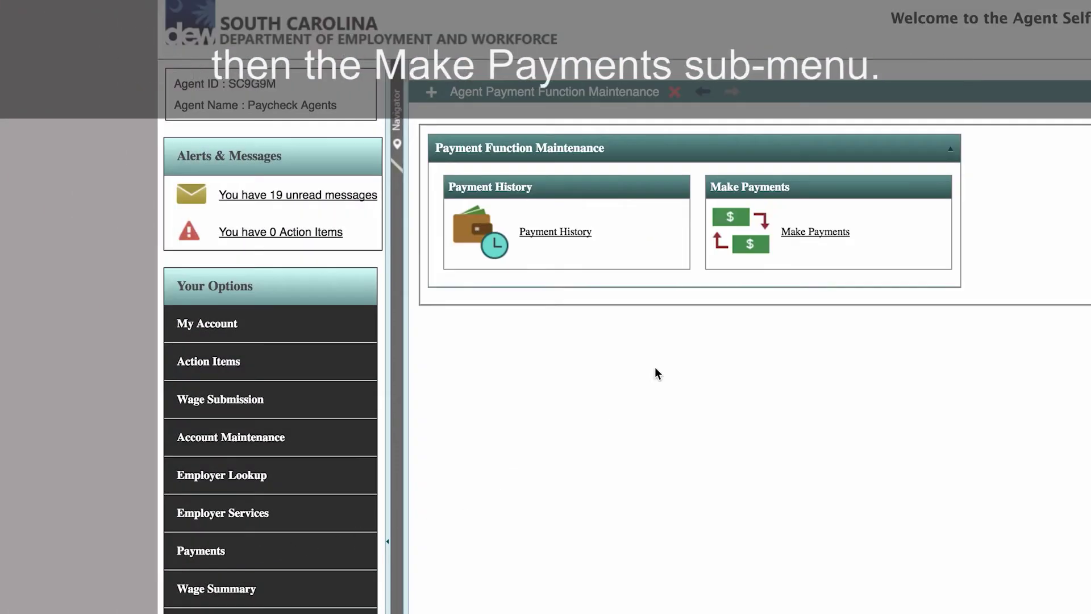
pyautogui.click(802, 233)
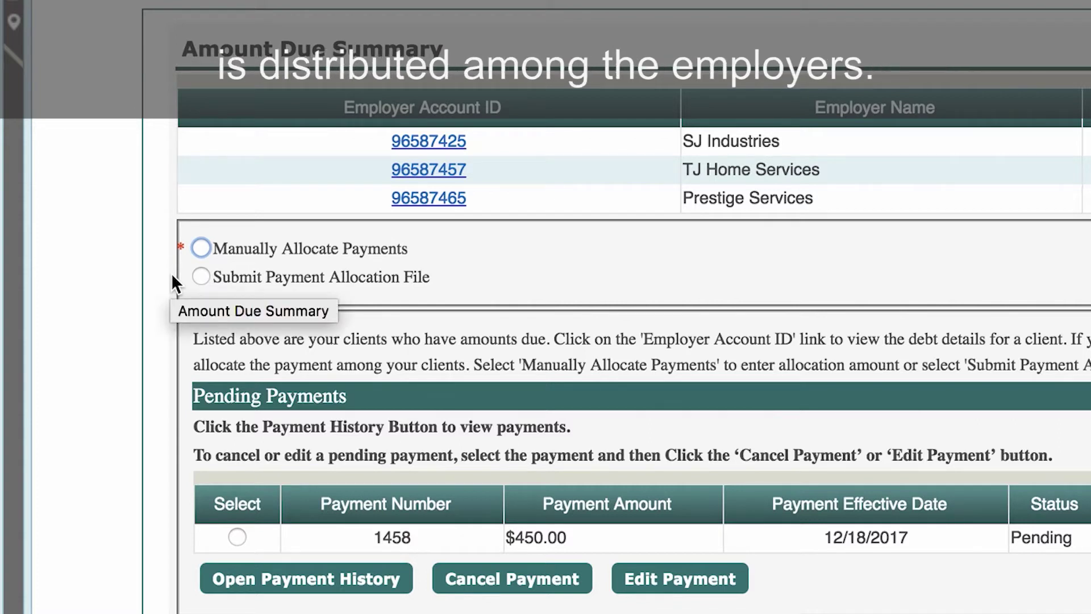
# Choose manual allocation and review the $2,334.79, $3,261.78 and $3,799.54 amounts and payment methods
pyautogui.click(201, 247)
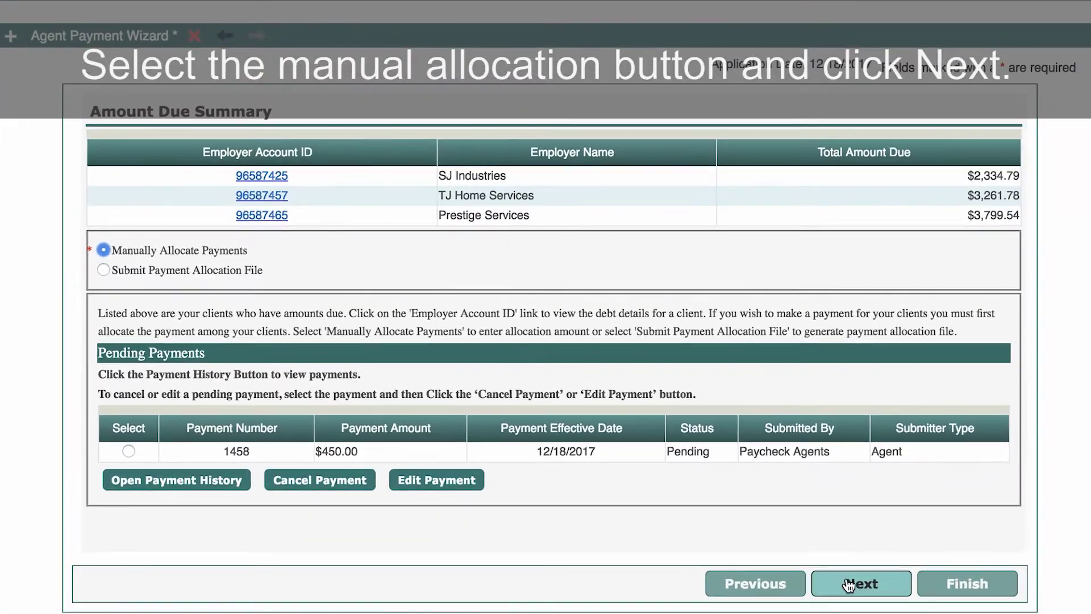
pyautogui.click(848, 579)
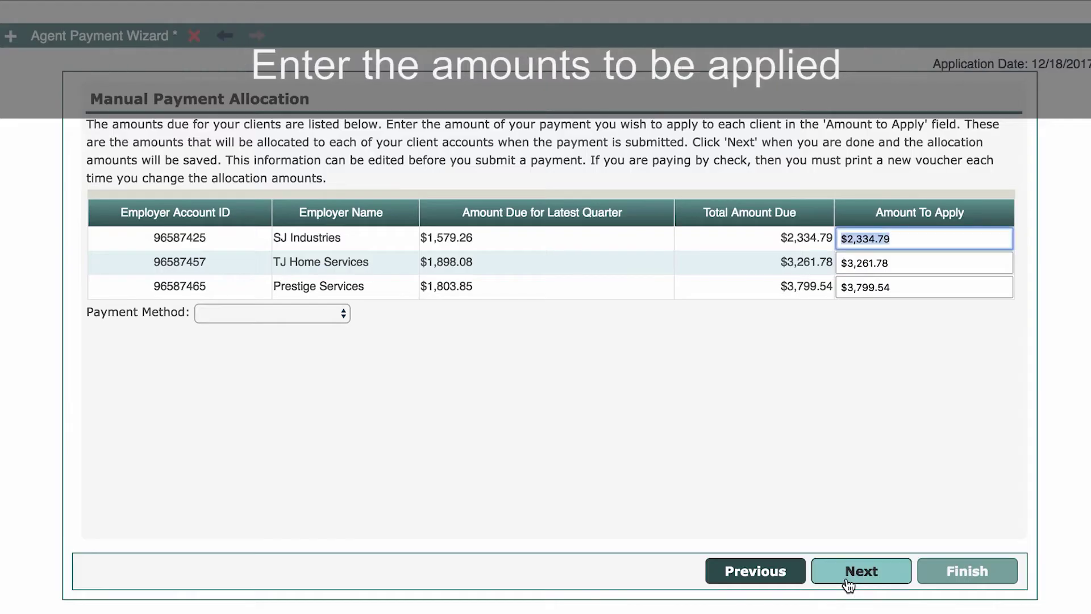
pyautogui.click(908, 239)
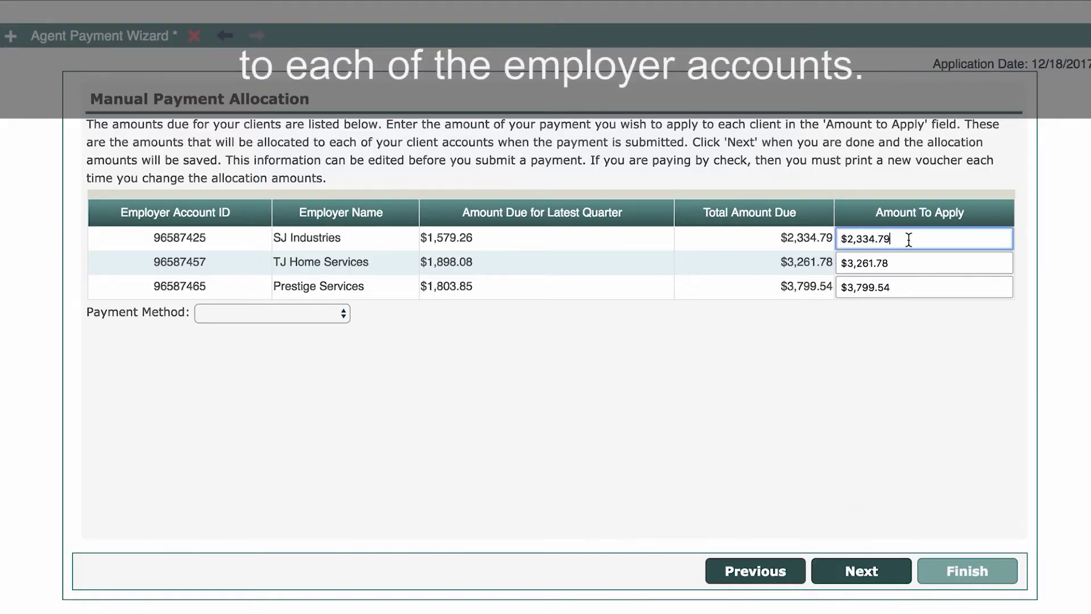
pyautogui.click(909, 263)
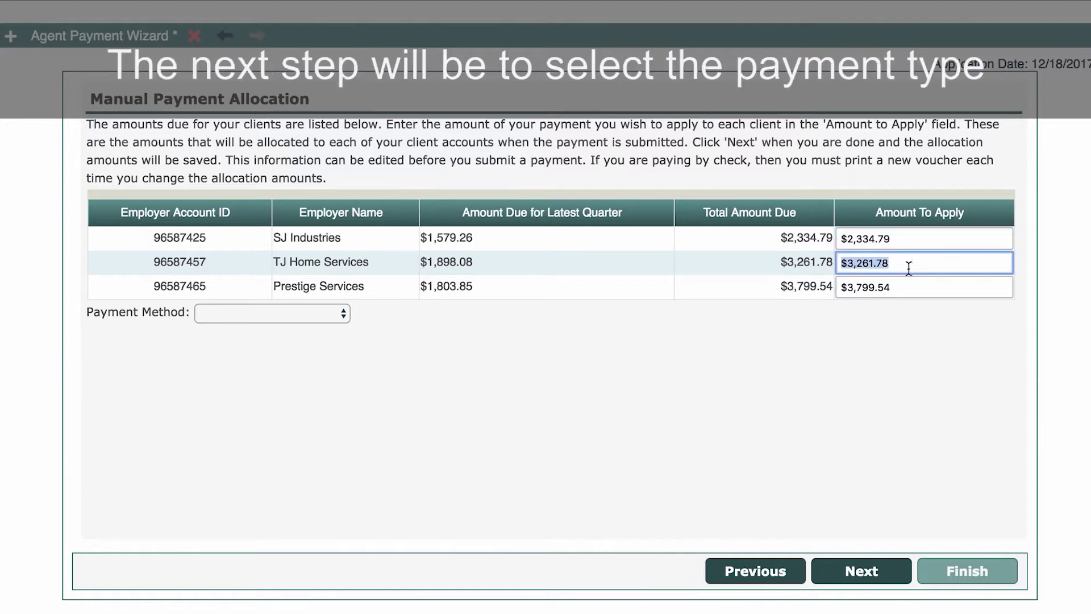
pyautogui.click(907, 288)
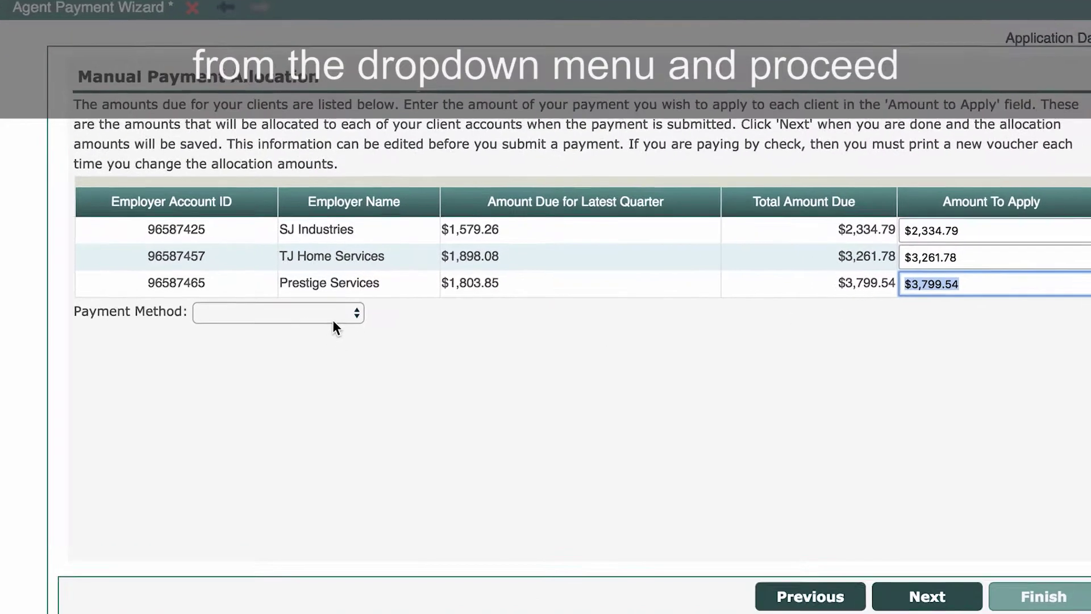
pyautogui.click(321, 314)
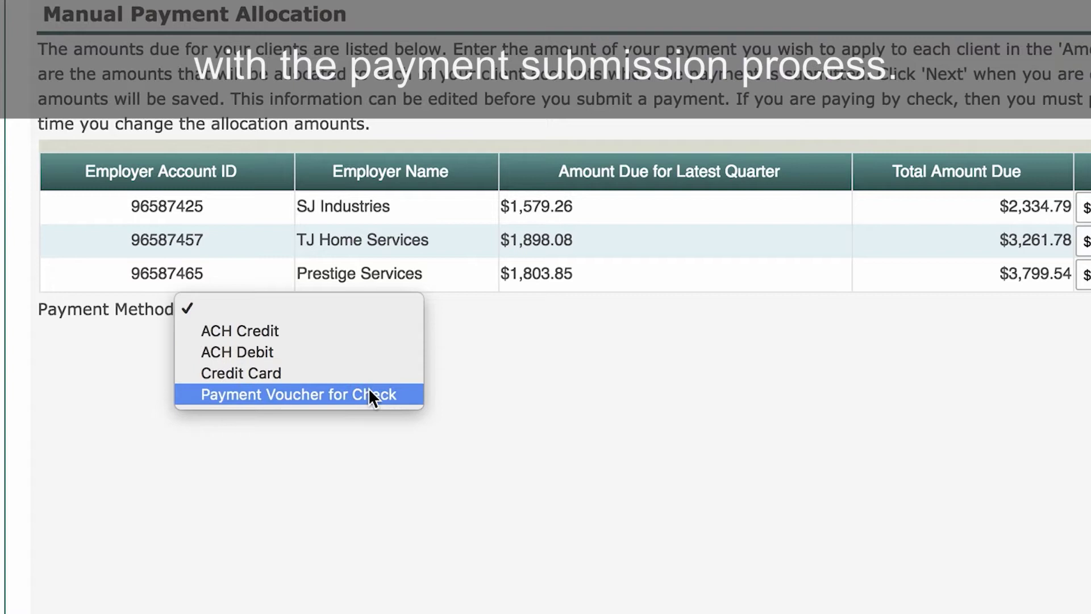
pyautogui.click(377, 305)
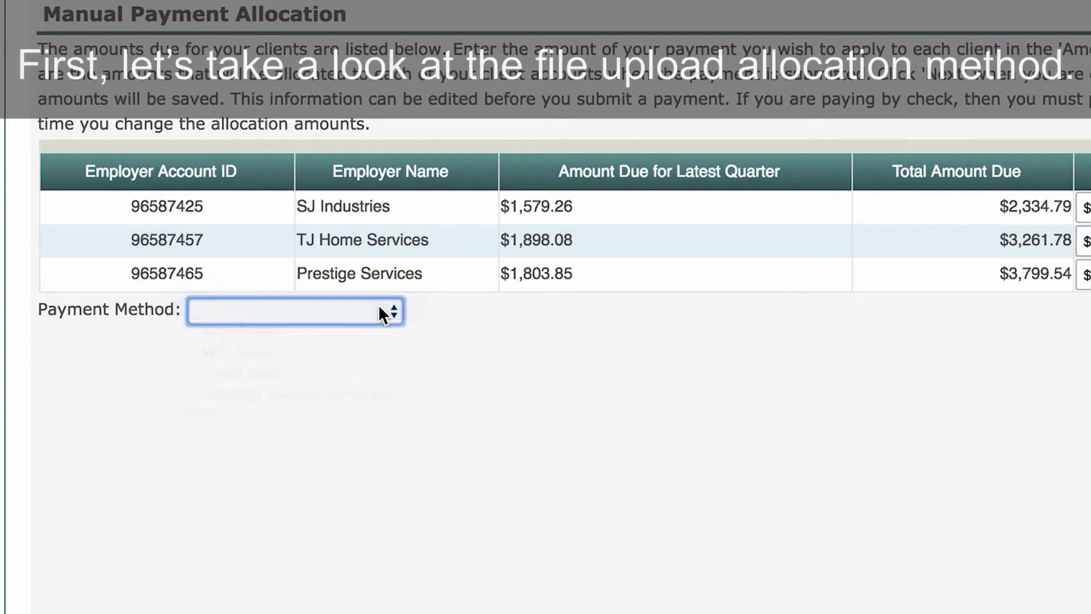
pyautogui.click(423, 308)
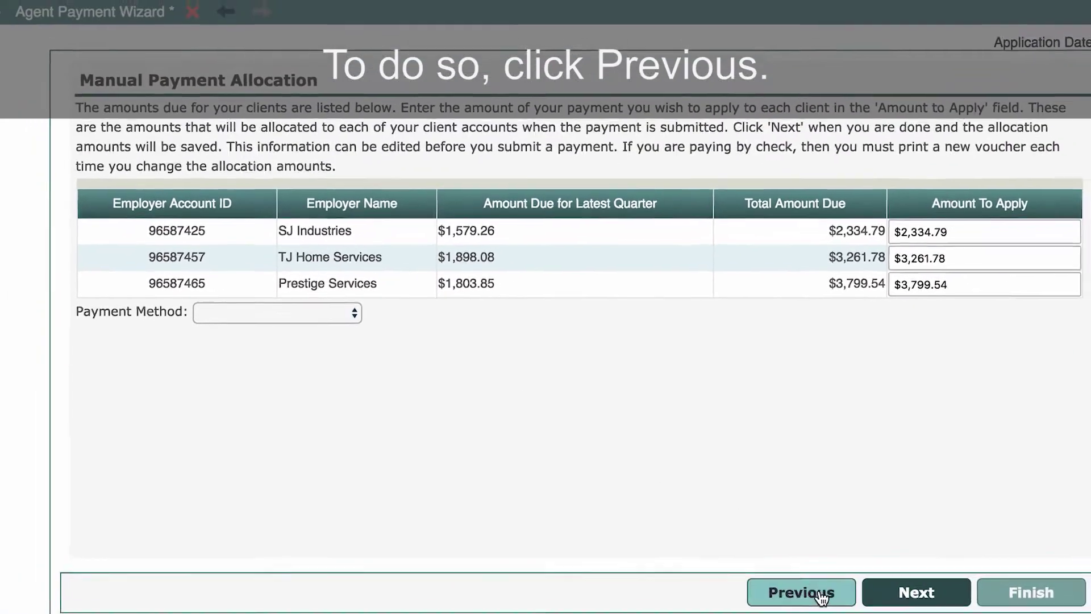
# Go back and switch to Submit Payment Allocation File, continuing to the upload screen
pyautogui.click(820, 596)
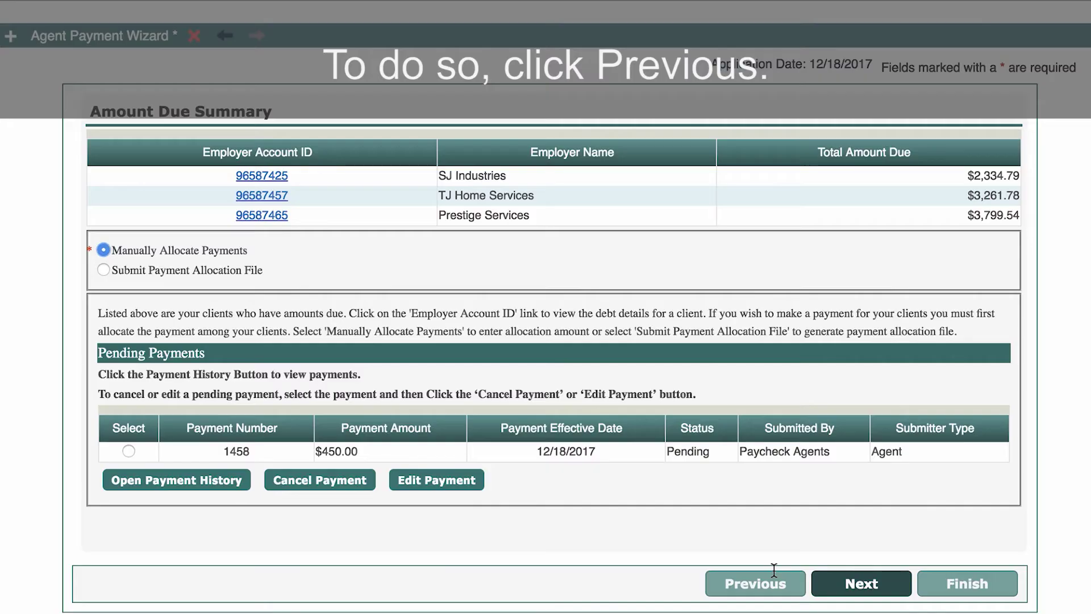
pyautogui.click(103, 270)
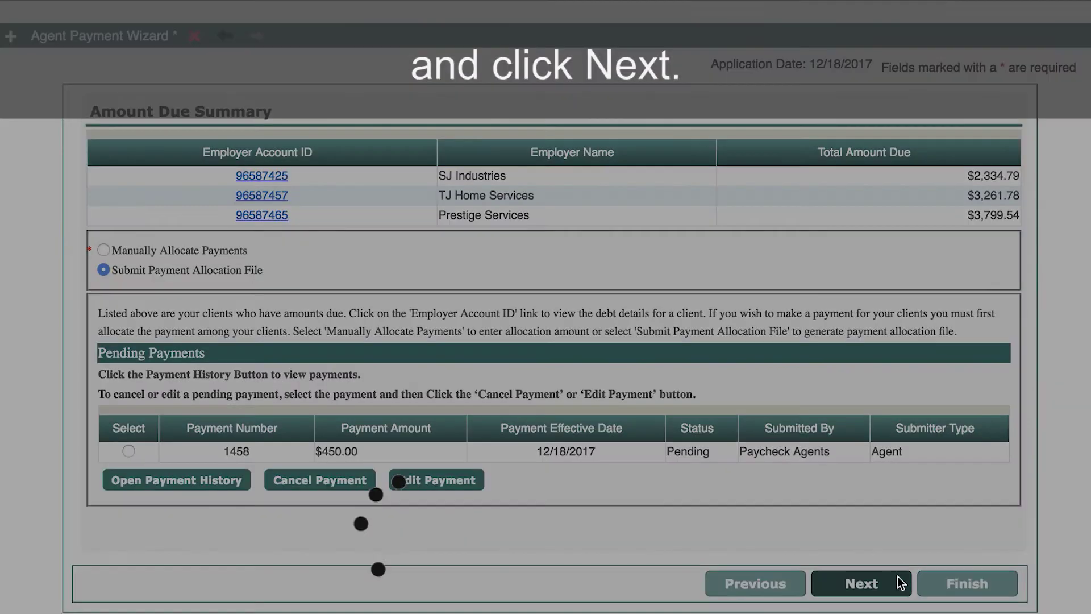
pyautogui.click(861, 583)
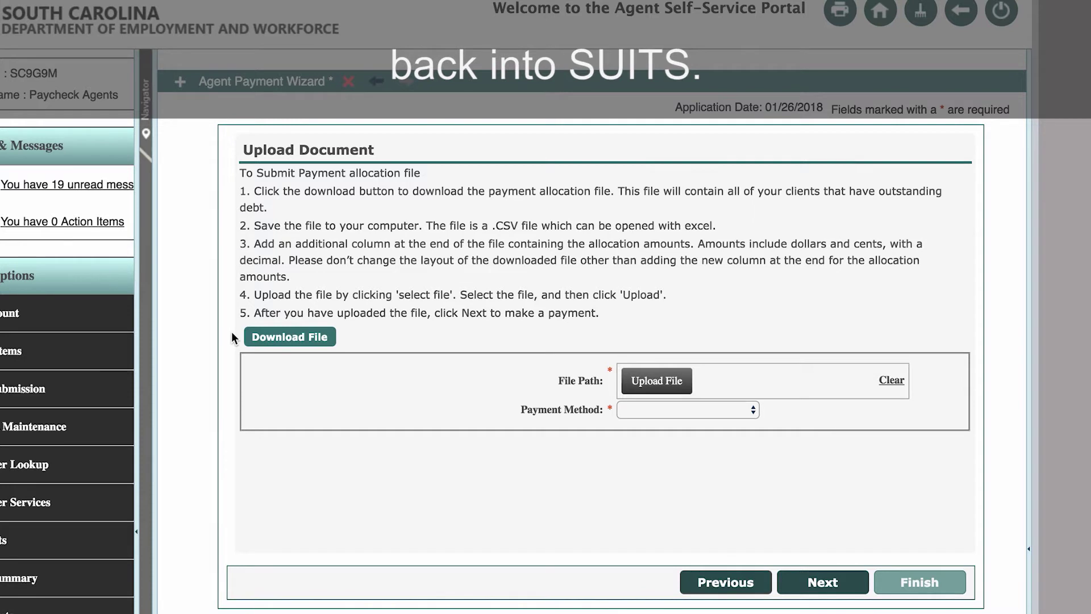
# Download the allocation file, then upload AgentPaymentOutbound_1.csv
pyautogui.click(304, 343)
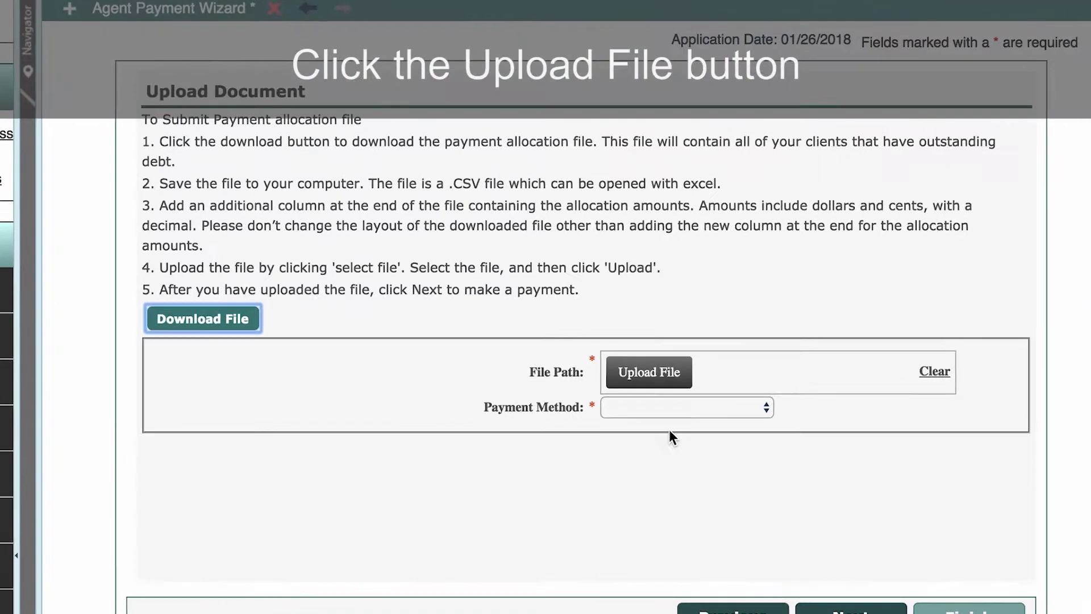
pyautogui.click(646, 358)
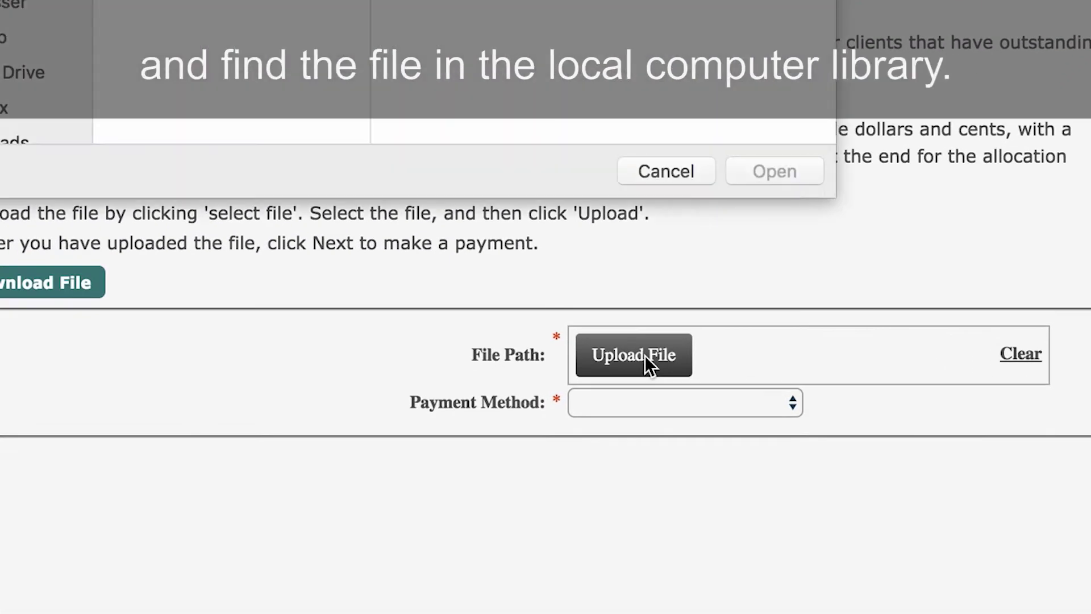
pyautogui.click(785, 181)
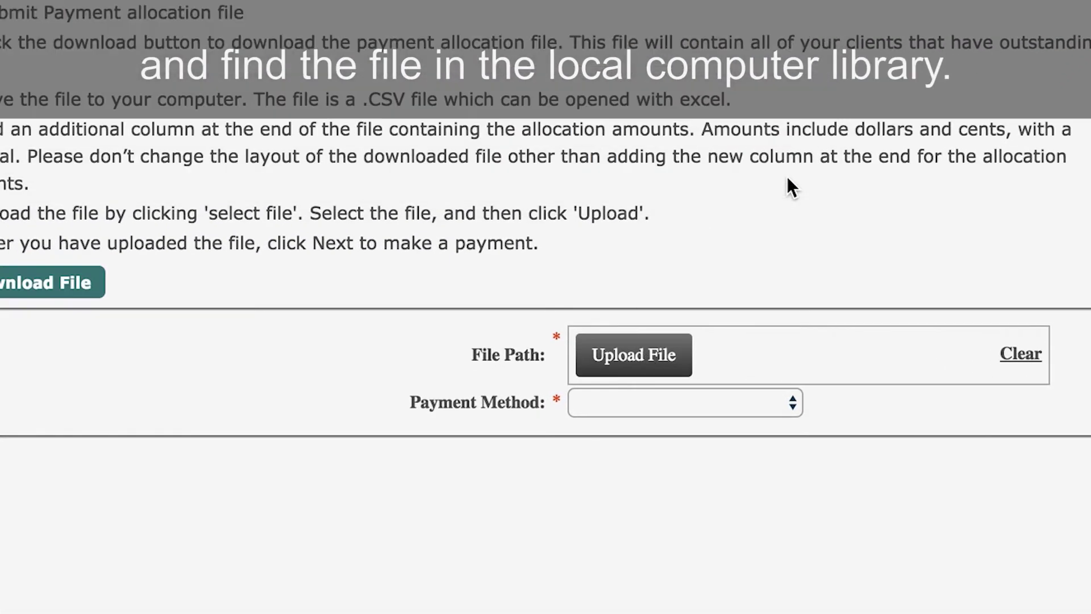
pyautogui.click(650, 449)
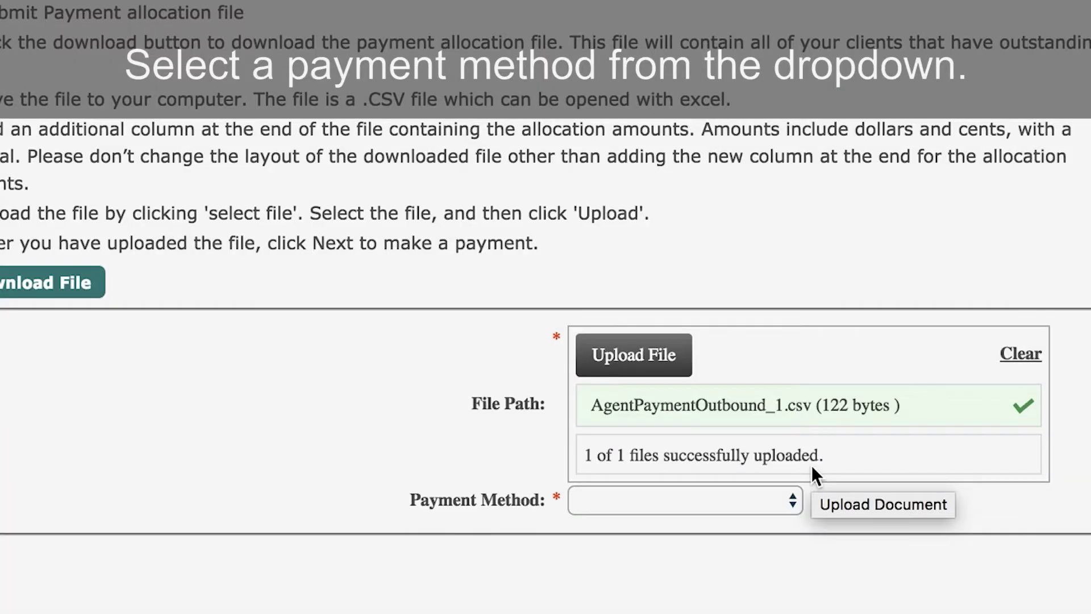
# Select ACH Debit as the payment method and continue to the payment details
pyautogui.click(783, 502)
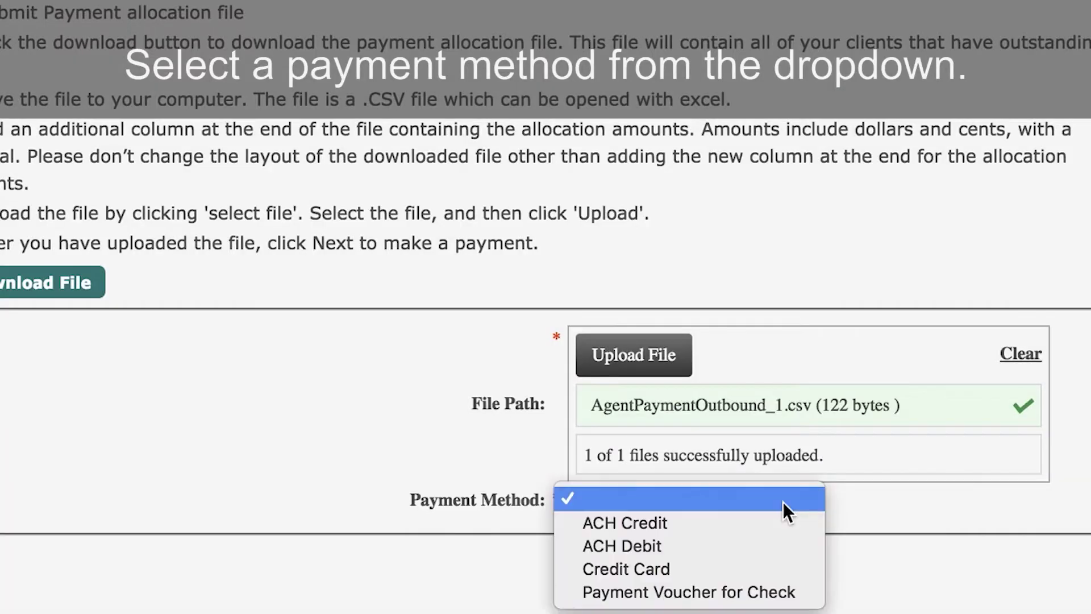
pyautogui.click(777, 550)
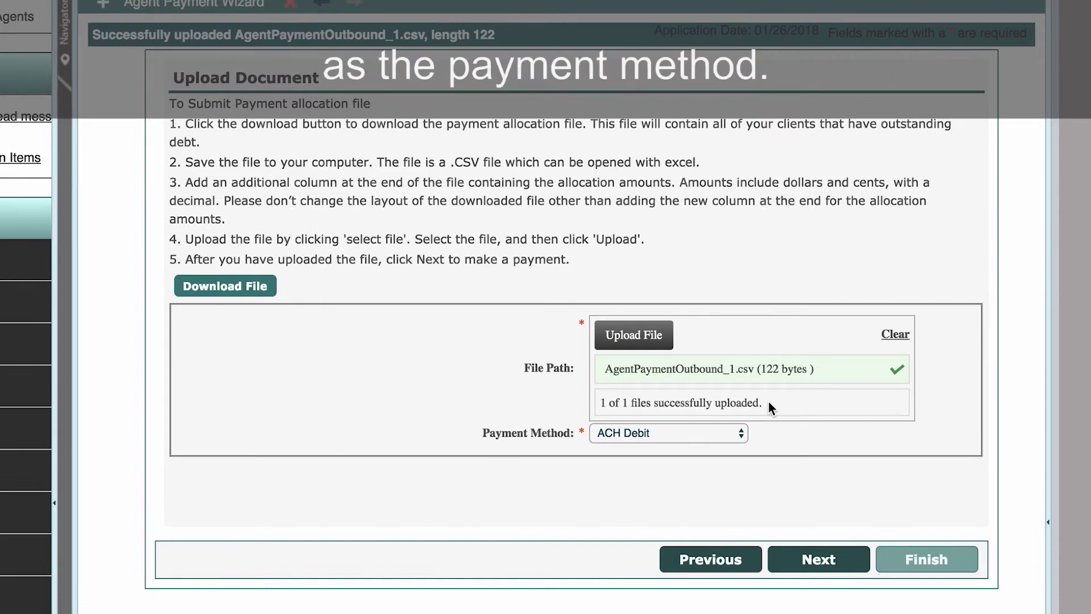
pyautogui.click(837, 559)
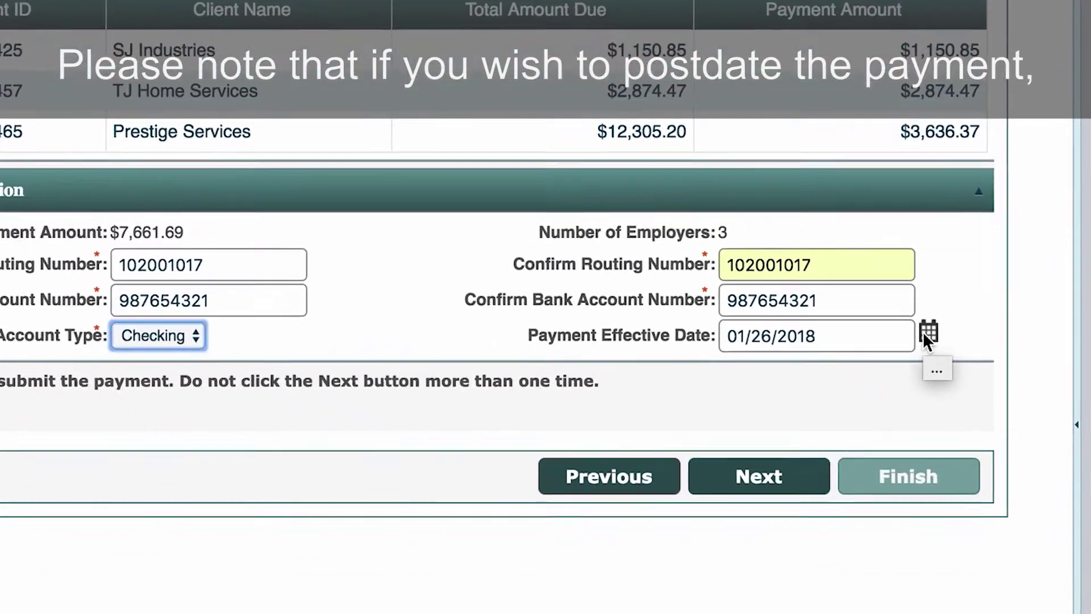
# Keep the 01/26/2018 effective date and submit the $7,661.69 ACH debit details
pyautogui.click(926, 333)
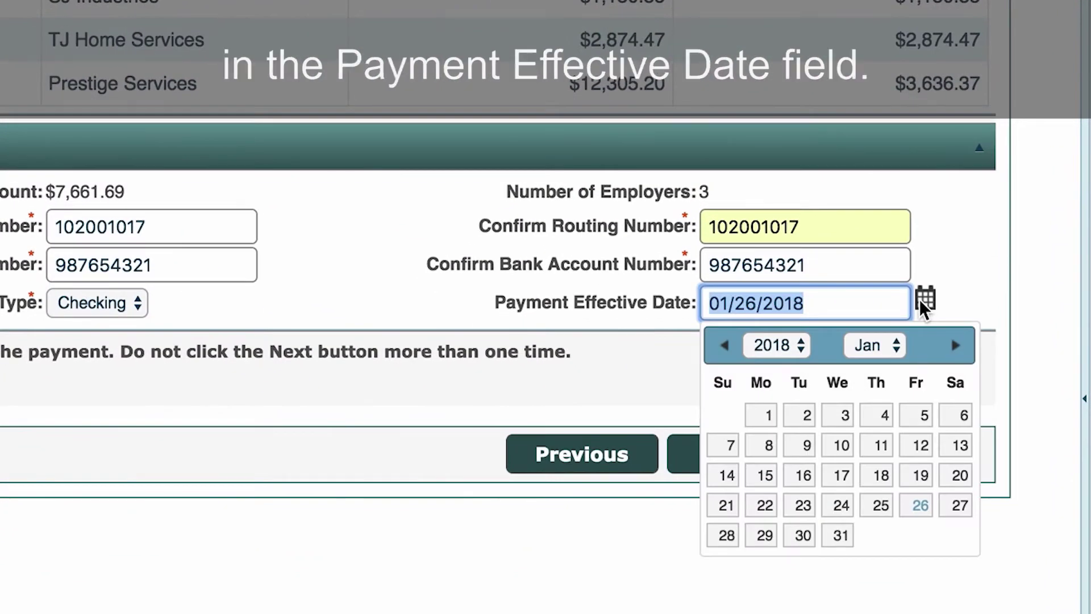
pyautogui.click(920, 300)
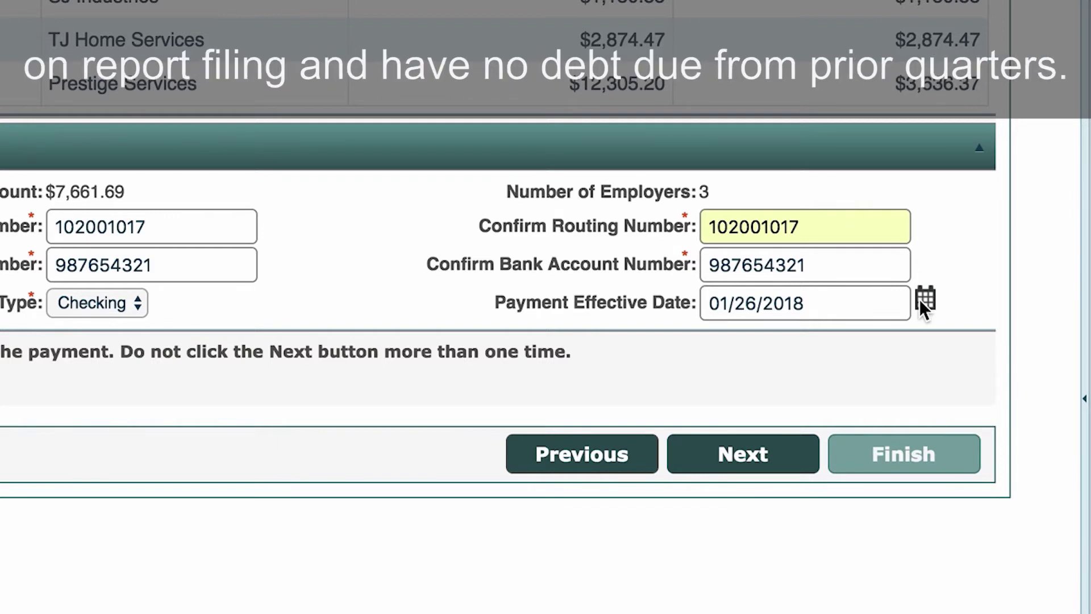
pyautogui.click(779, 457)
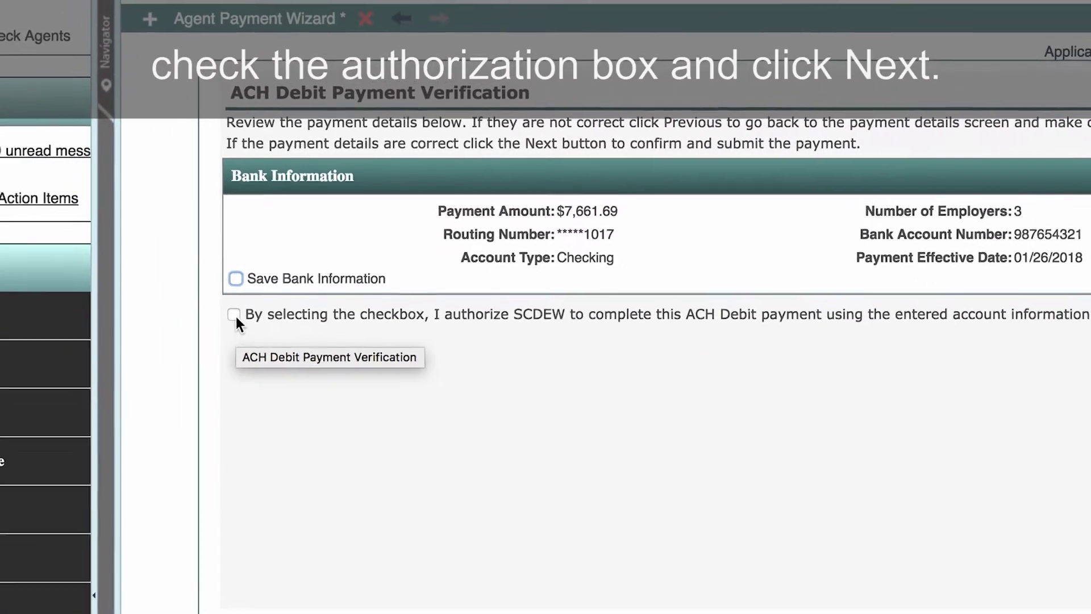
# Authorize and submit the $7,661.69 ACH Debit payment
pyautogui.click(235, 315)
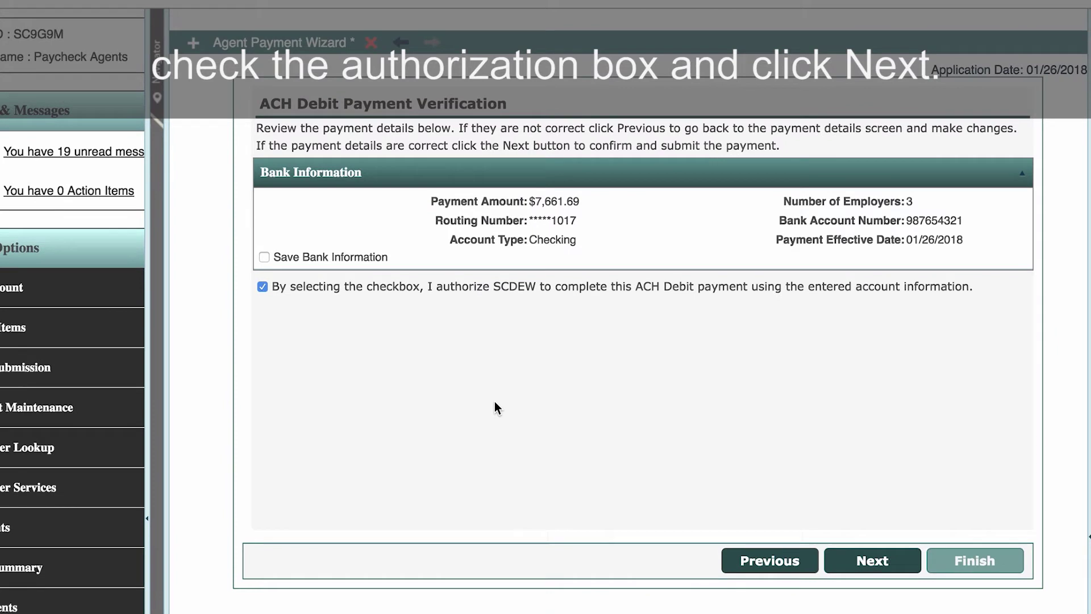
pyautogui.click(888, 560)
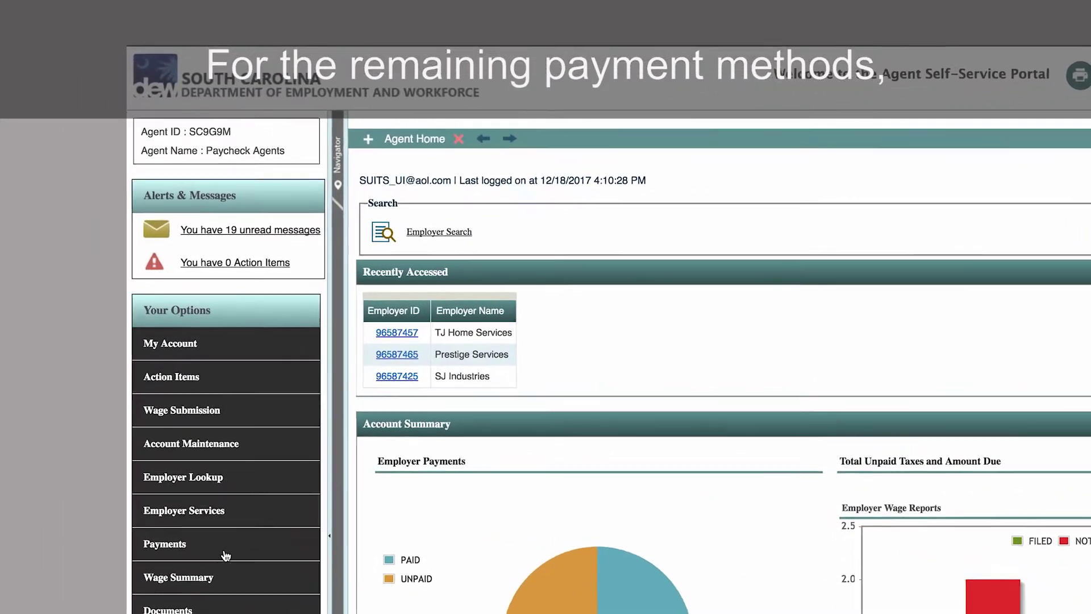
# Start a new manually allocated payment from Payments > Make Payments
pyautogui.click(136, 511)
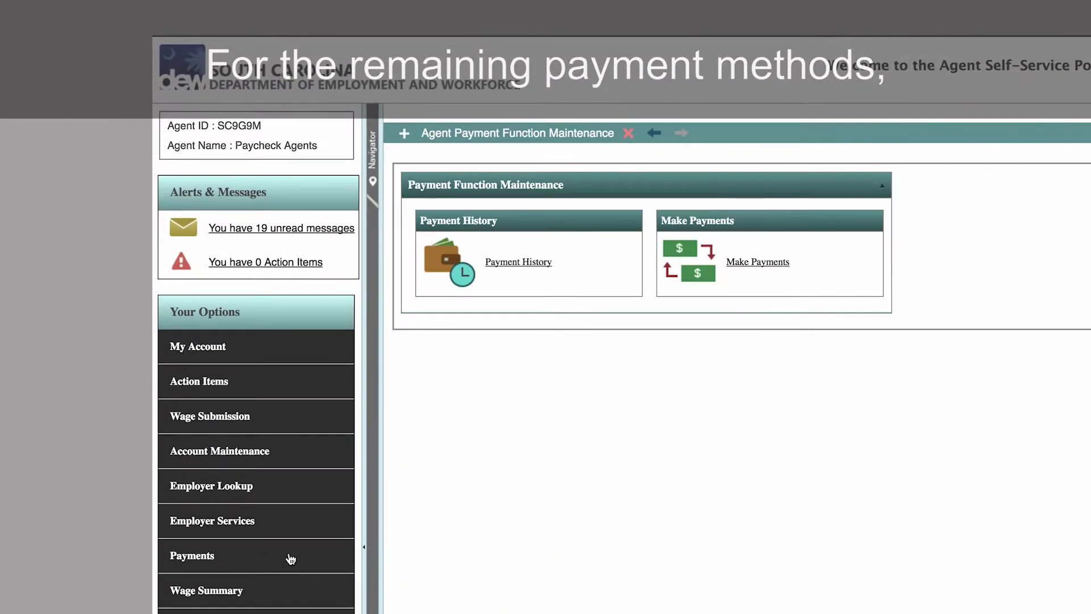
pyautogui.click(764, 264)
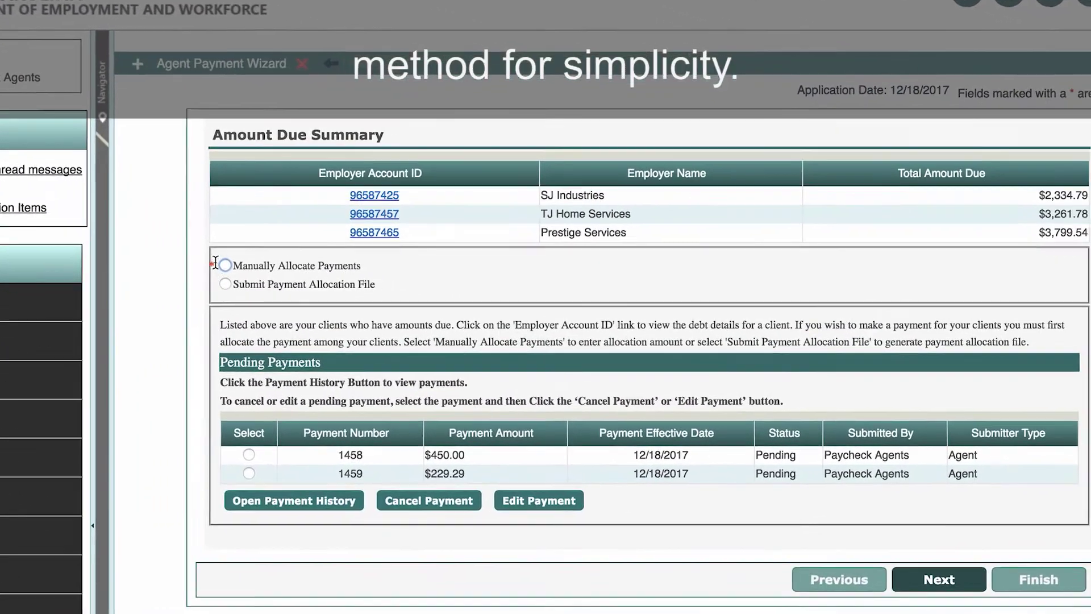
pyautogui.click(305, 280)
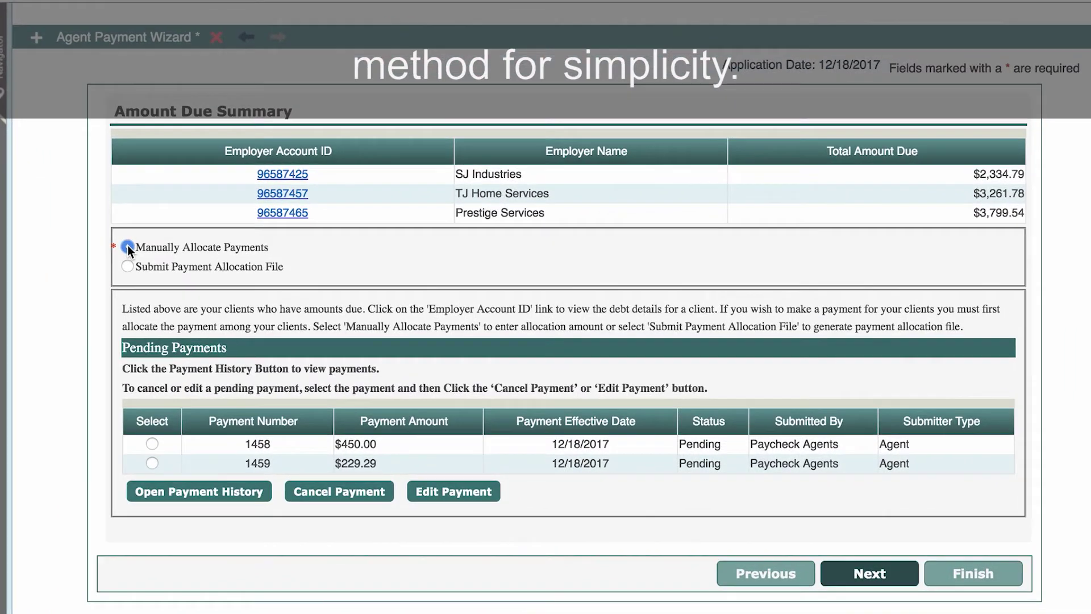
pyautogui.click(901, 584)
# Allocate $150, $200 and $100 to the three employers and pay by ACH Credit
pyautogui.click(864, 238)
pyautogui.write('$150.00')
pyautogui.click(913, 260)
pyautogui.write('$200')
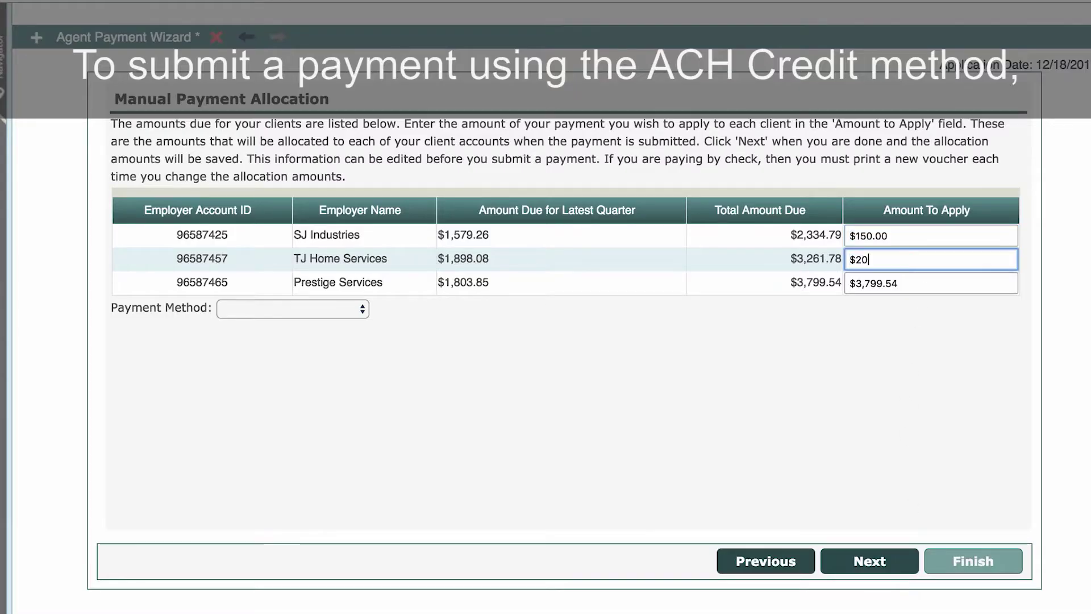
pyautogui.click(904, 285)
pyautogui.write('$100')
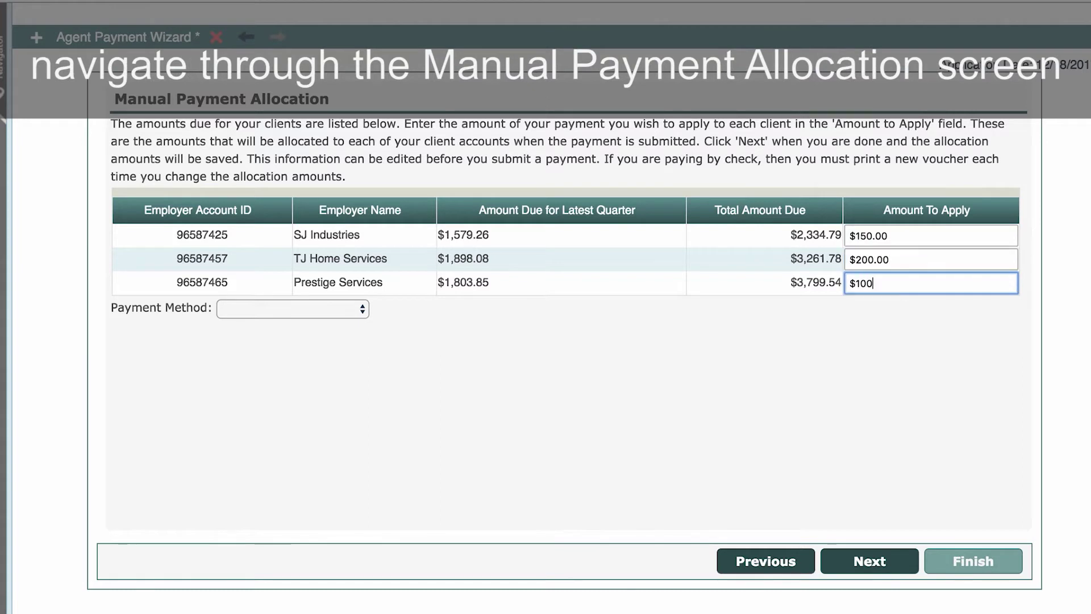
pyautogui.click(321, 312)
pyautogui.click(322, 317)
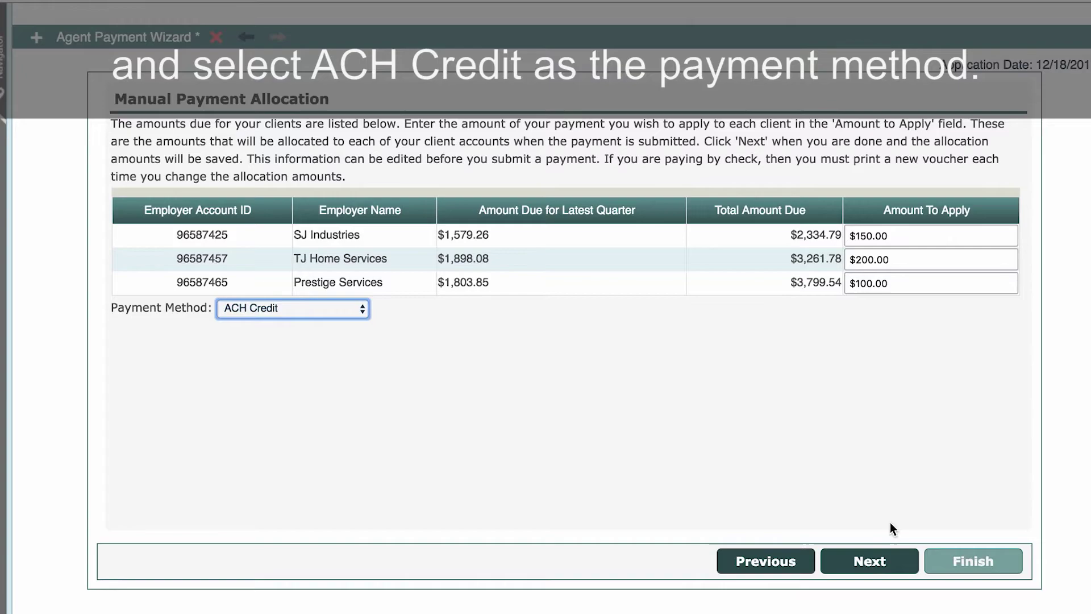
pyautogui.click(905, 561)
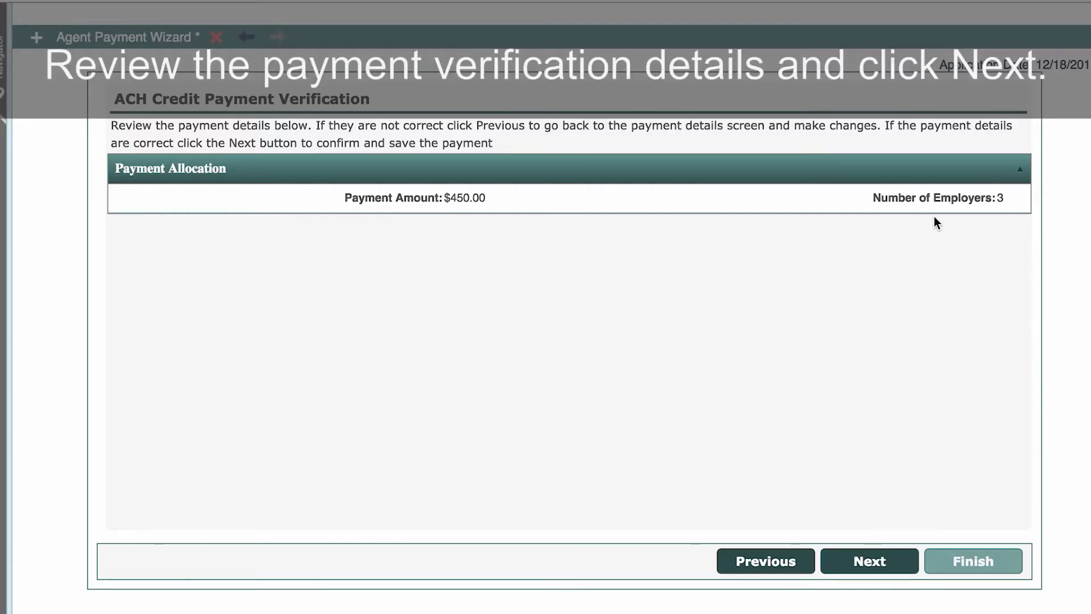
# Confirm the $450.00 ACH Credit payment, download its bank file, and finish
pyautogui.click(875, 561)
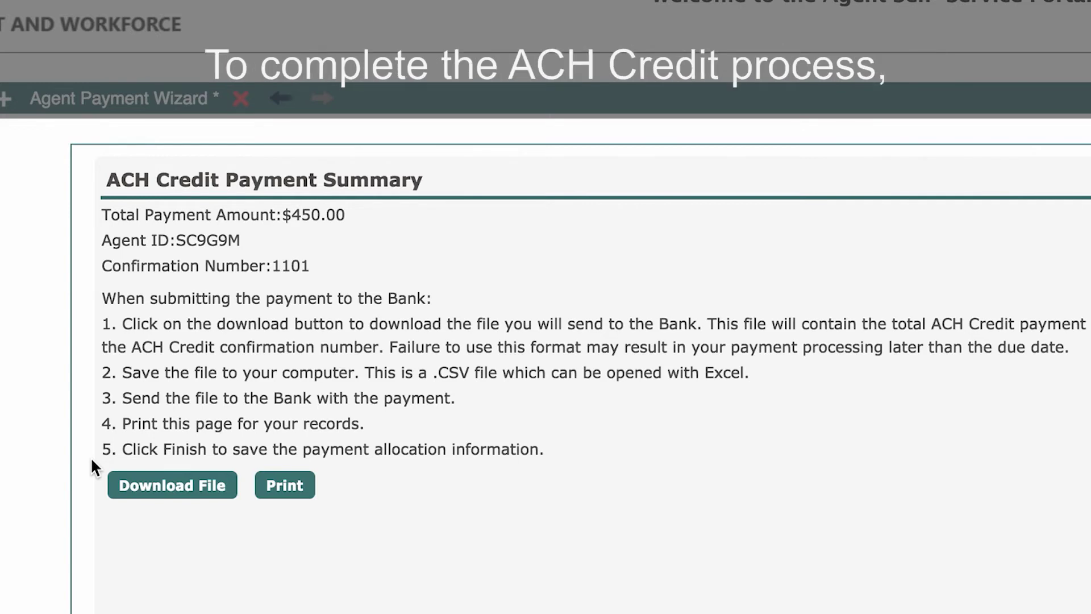
pyautogui.click(175, 493)
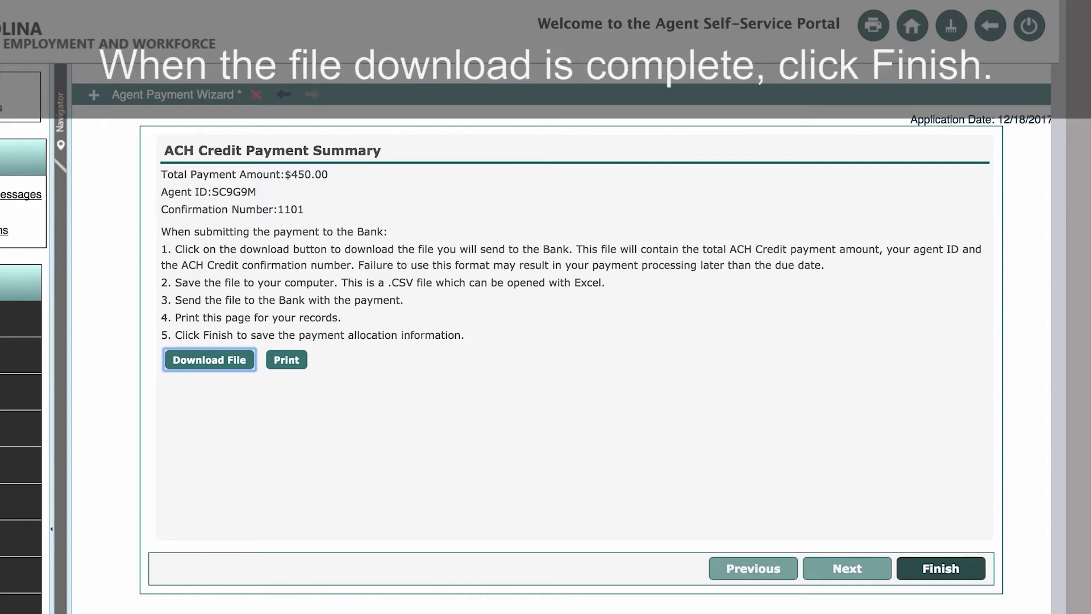
pyautogui.click(924, 569)
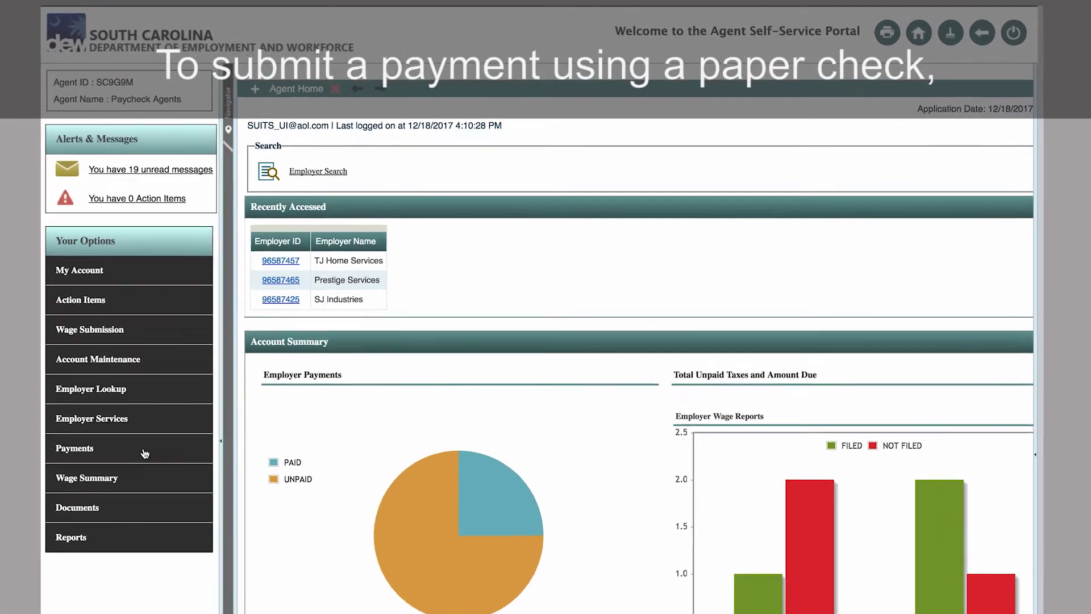
pyautogui.click(137, 440)
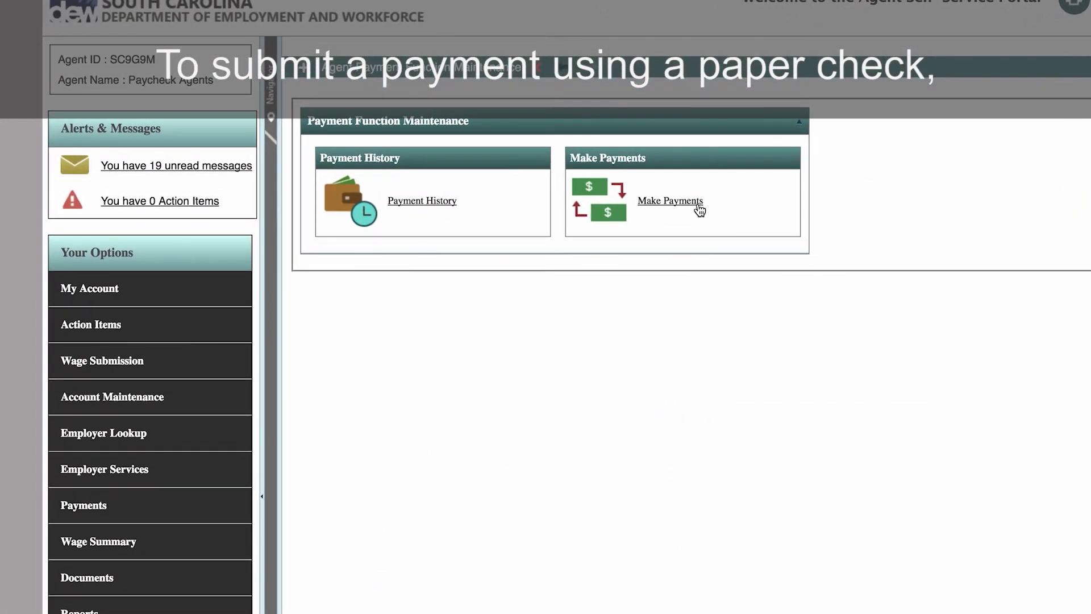
# Start a new manually allocated payment split $100, $250 and $150
pyautogui.click(671, 200)
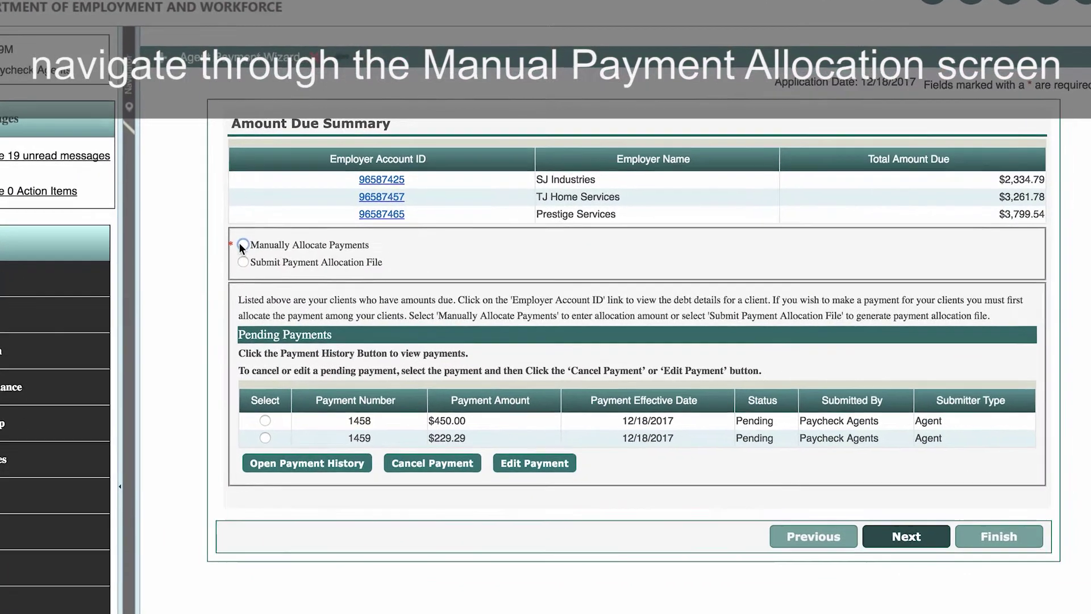
pyautogui.click(365, 251)
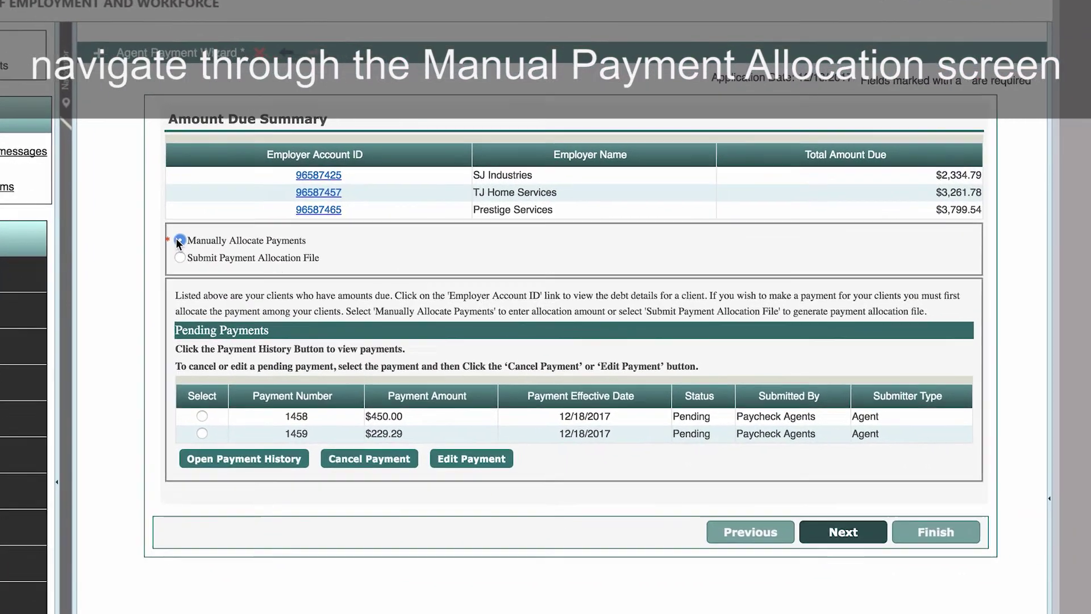
pyautogui.click(835, 531)
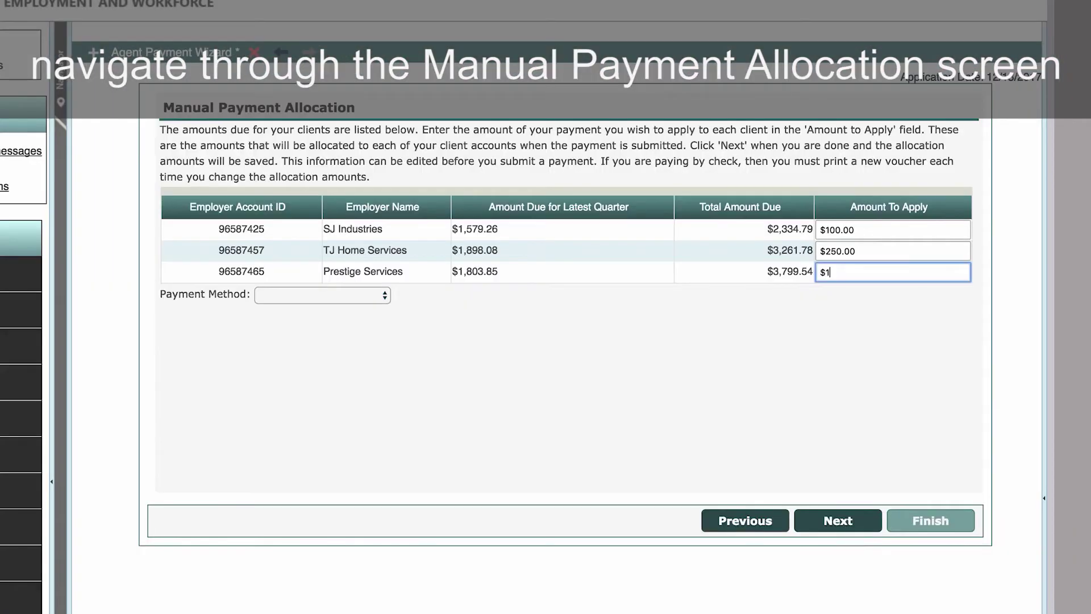
pyautogui.write('50')
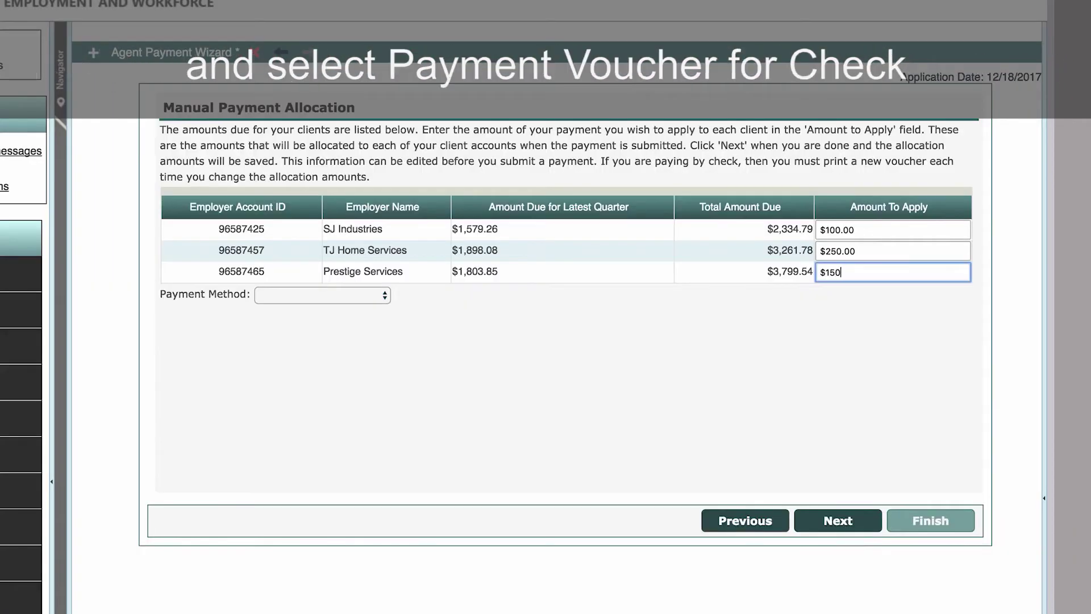
# Pay the $500.00 by Payment Voucher for Check, print the voucher and finish
pyautogui.click(362, 297)
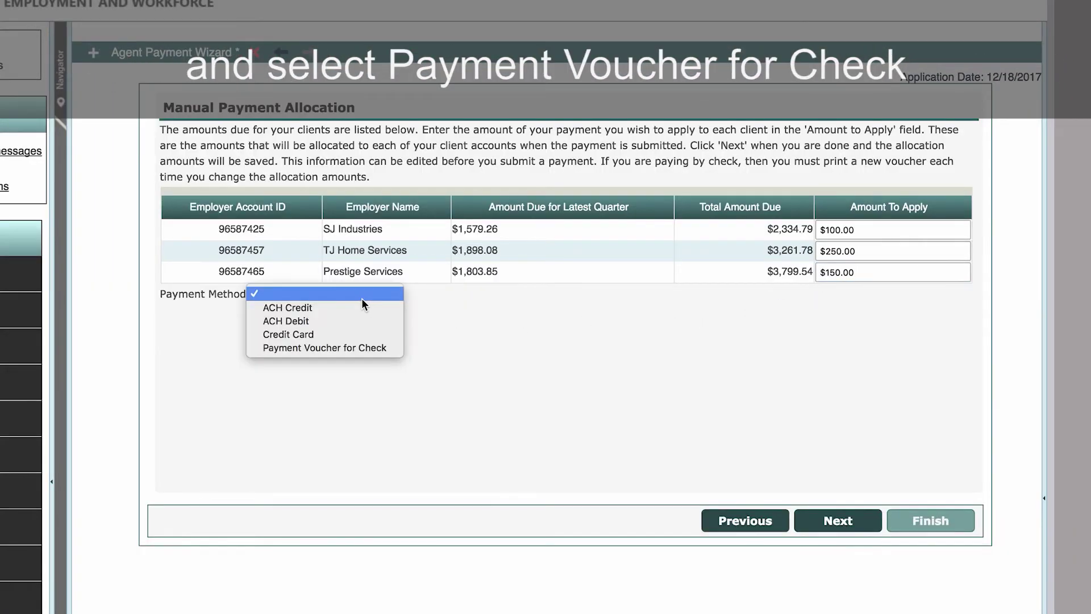
pyautogui.click(356, 344)
pyautogui.click(836, 519)
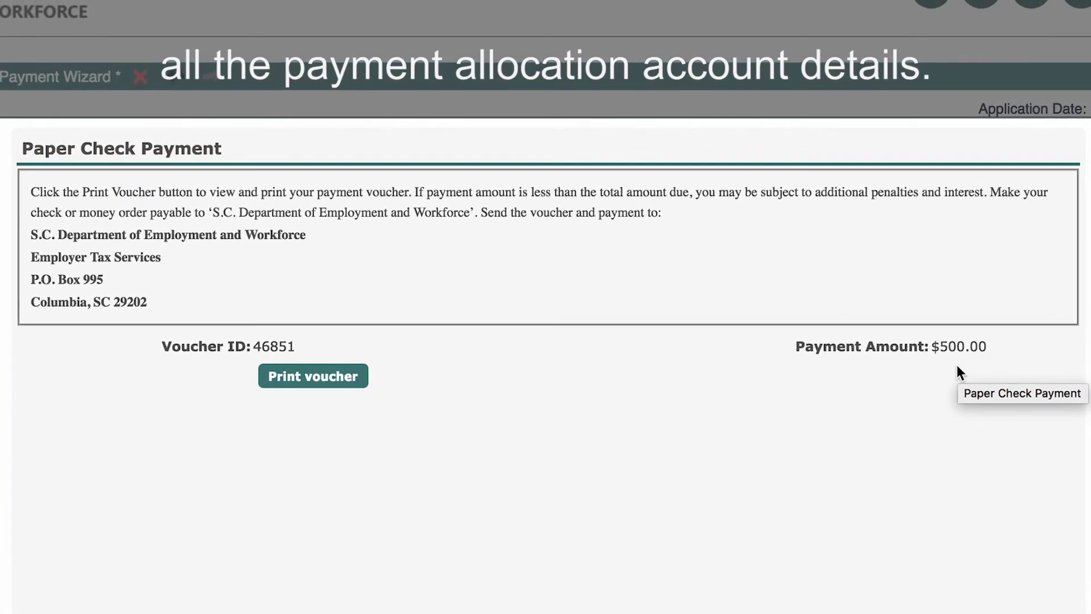
pyautogui.click(343, 389)
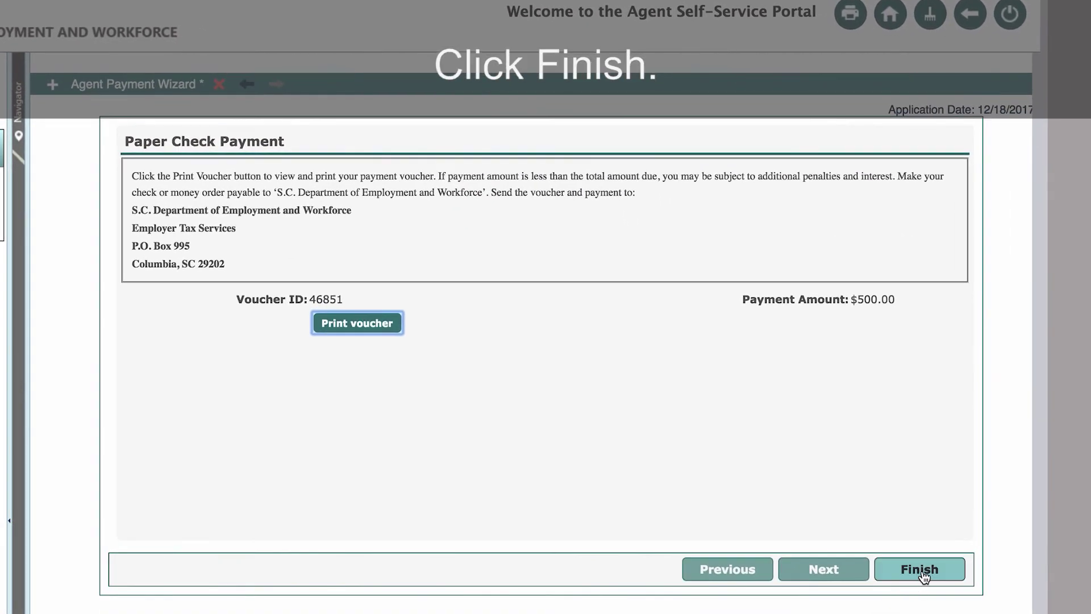
pyautogui.click(917, 580)
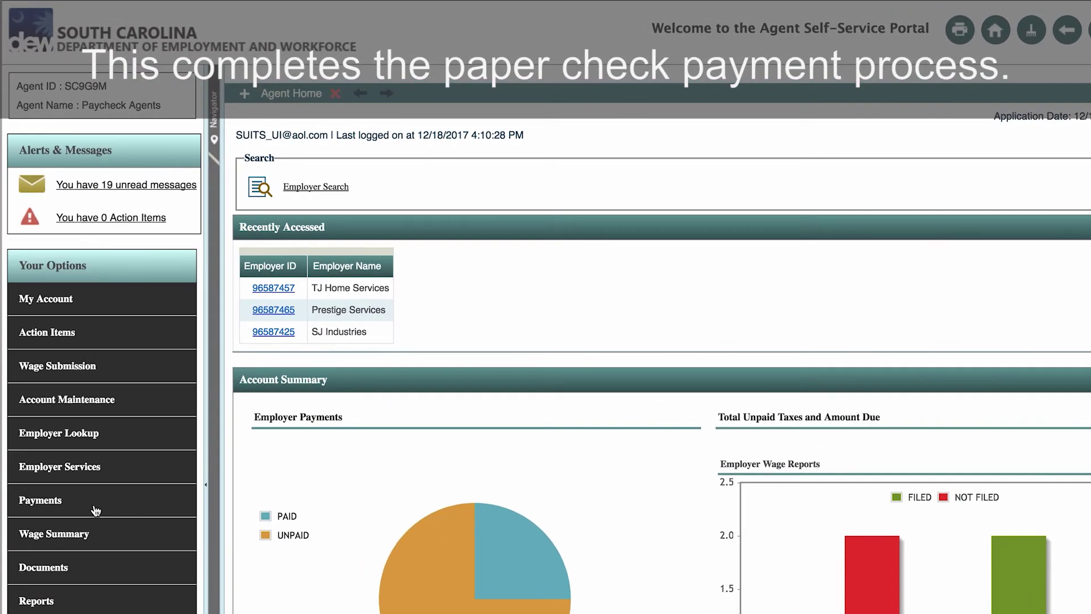
# Set up a manually allocated $450.00 payment ($200, $150, $100) paid by Credit Card
pyautogui.click(96, 510)
pyautogui.click(589, 222)
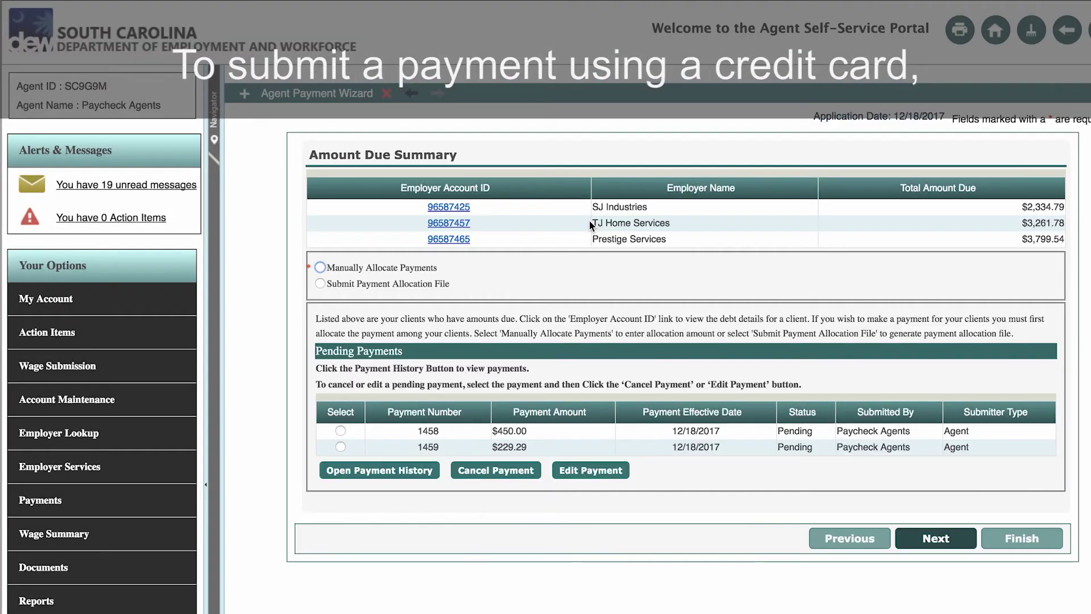
pyautogui.click(320, 268)
pyautogui.click(916, 540)
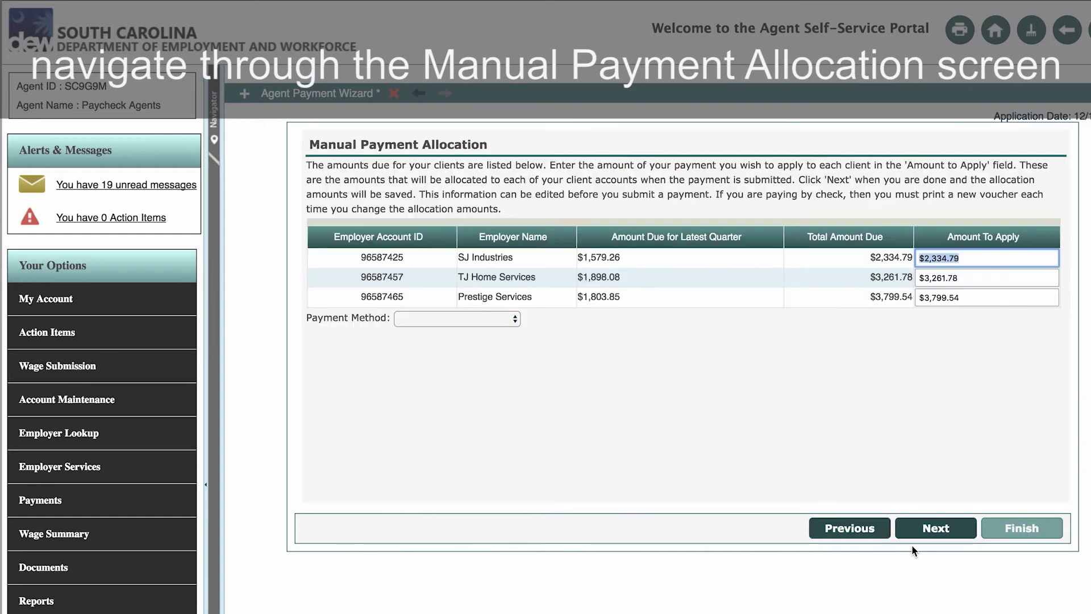
pyautogui.write('00')
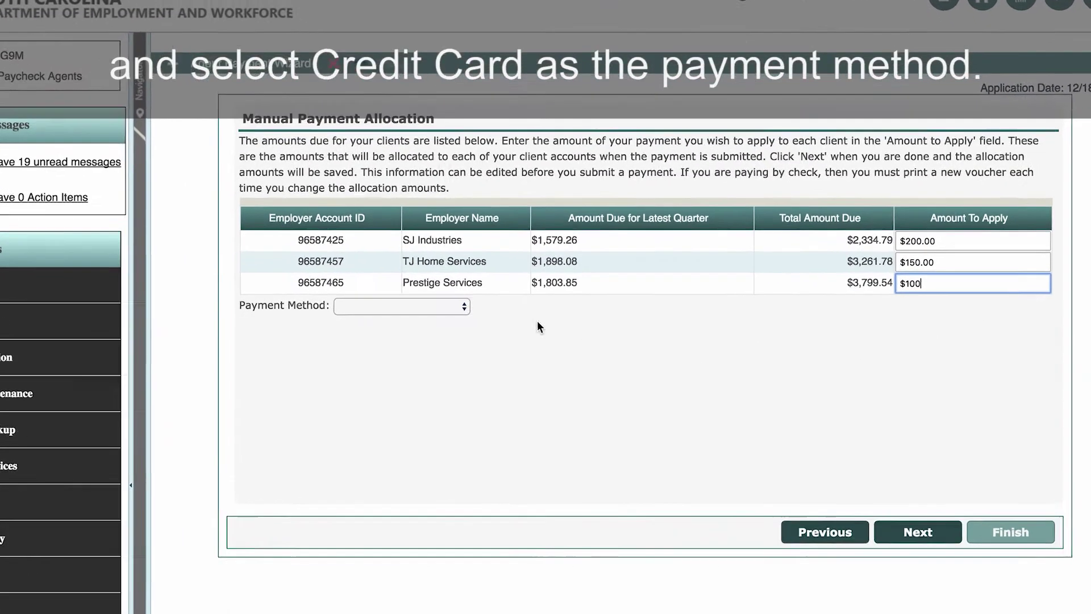
pyautogui.click(477, 319)
pyautogui.click(317, 330)
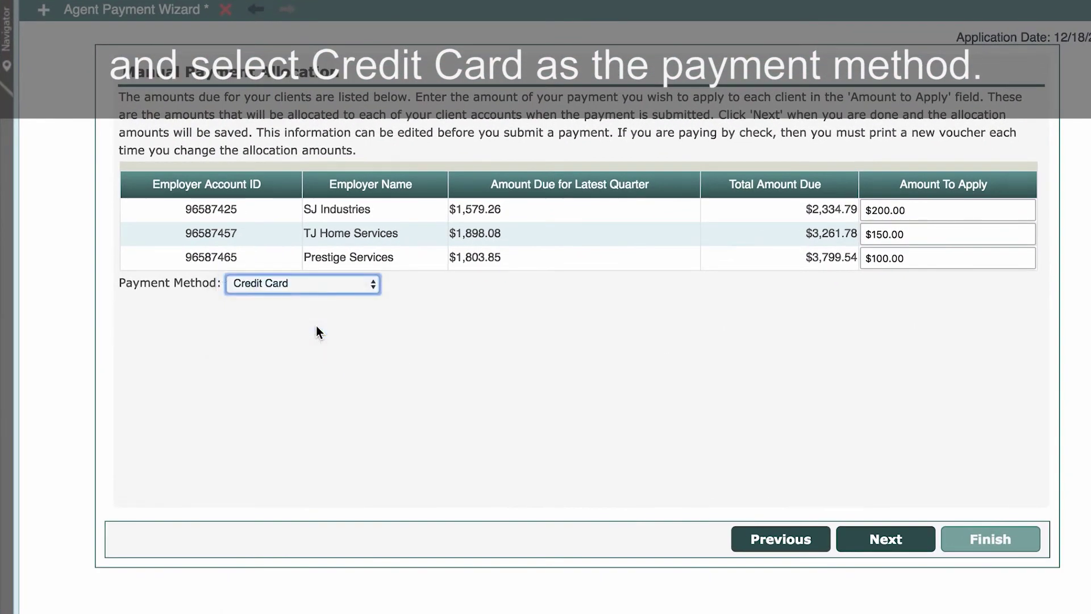
pyautogui.click(896, 543)
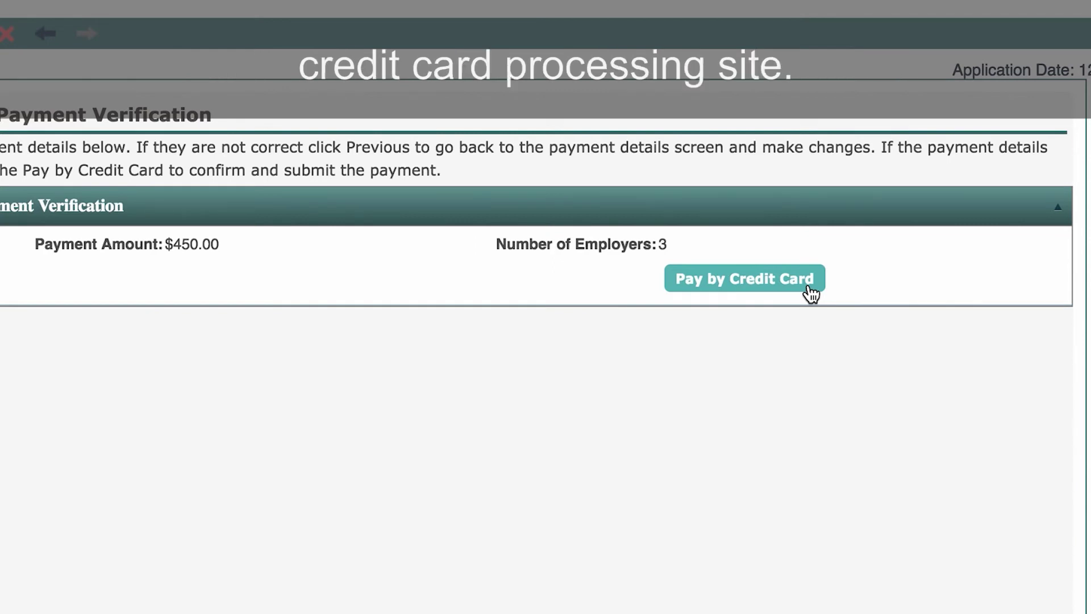
# Choose Pay by Credit Card for the $450.00 payment and fill in billing and card details
pyautogui.click(809, 290)
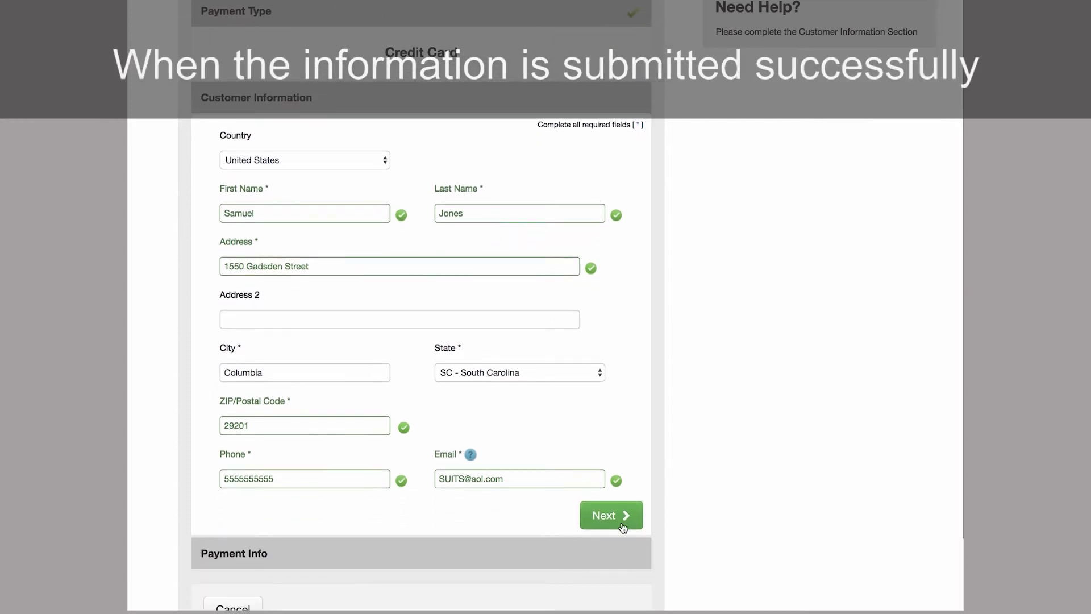
pyautogui.click(621, 523)
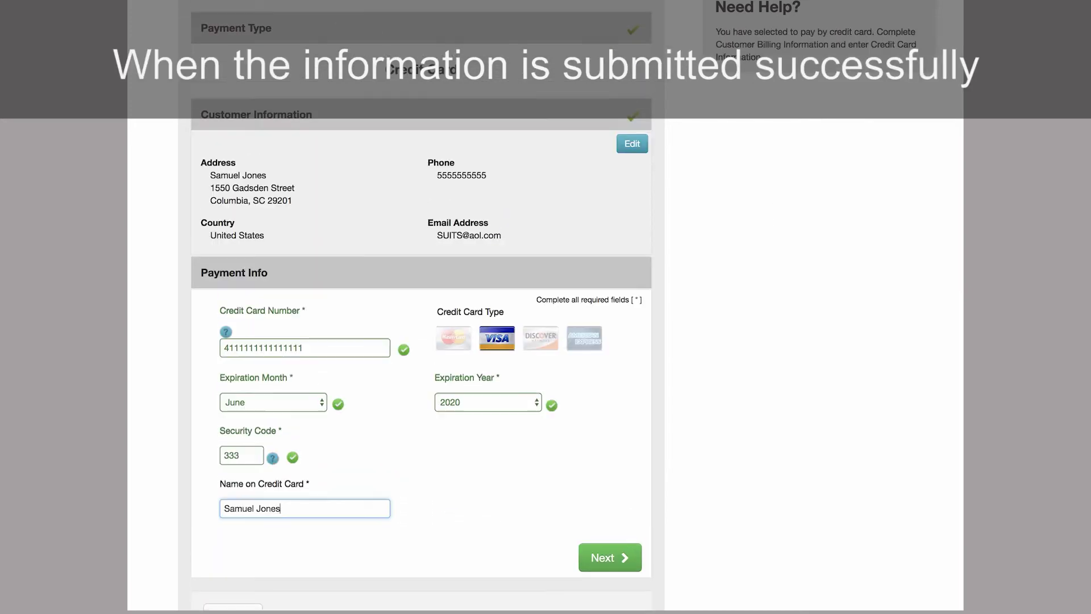
pyautogui.scroll(-3, 596, 483)
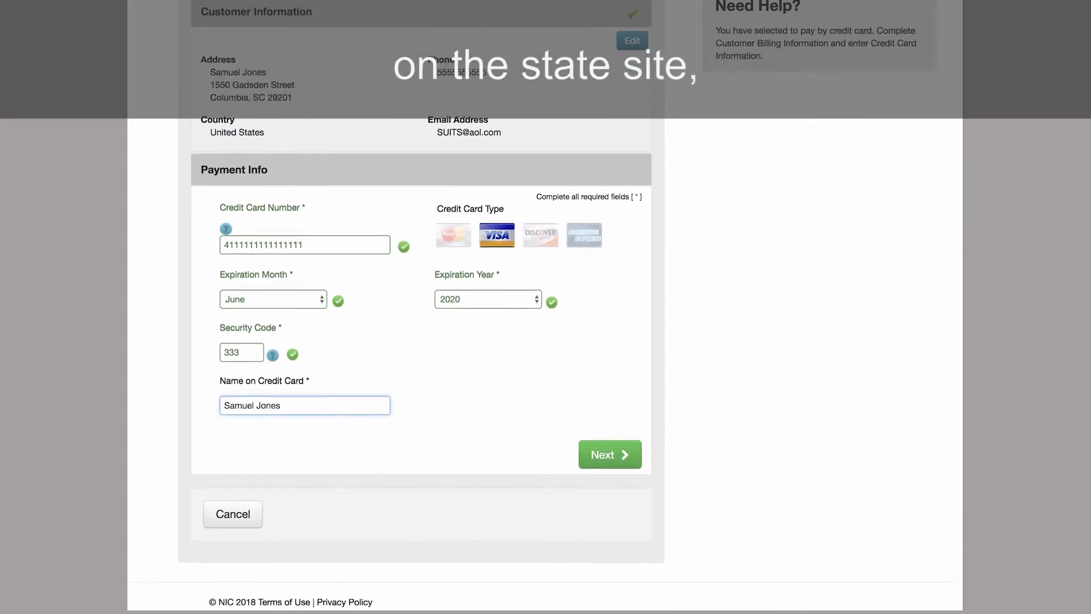
pyautogui.click(590, 461)
# Enter the captcha, submit the $450.00 credit card payment, and continue from the receipt to SUITS
pyautogui.click(282, 450)
pyautogui.write('AA9WH')
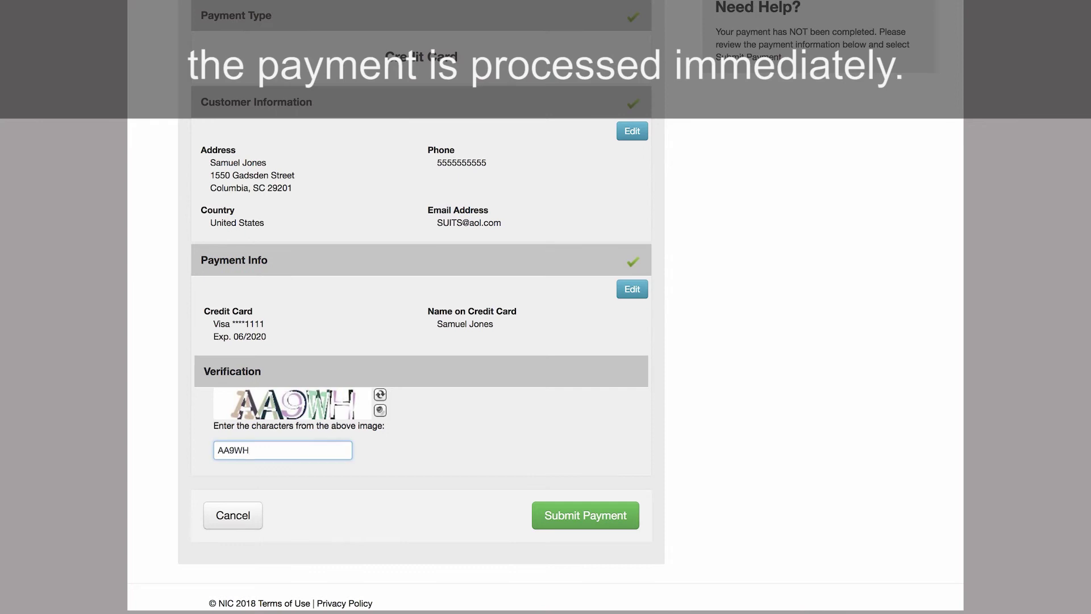
pyautogui.click(585, 515)
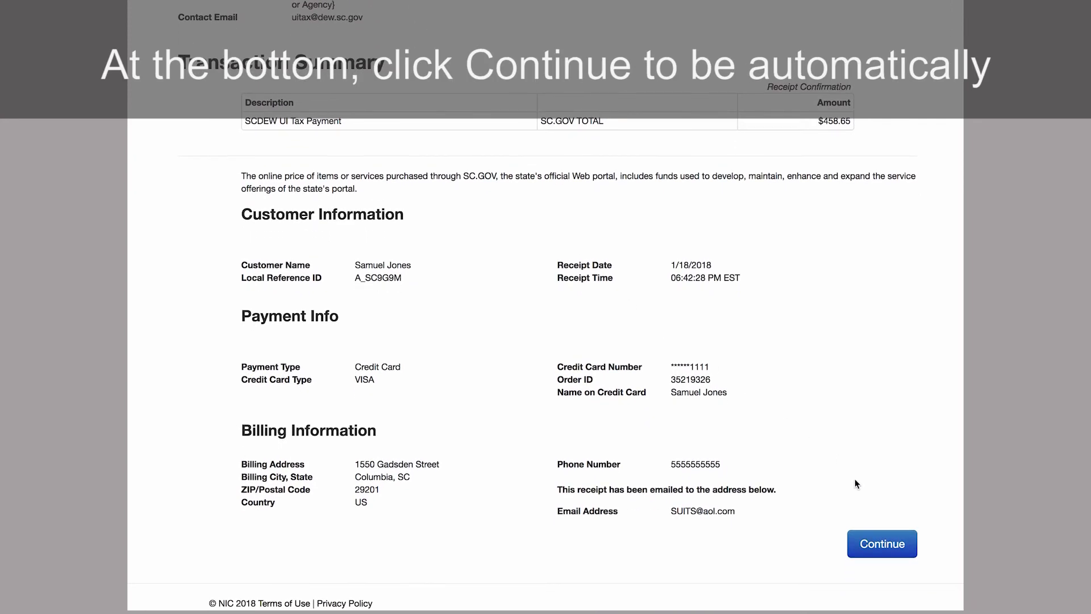
pyautogui.click(887, 542)
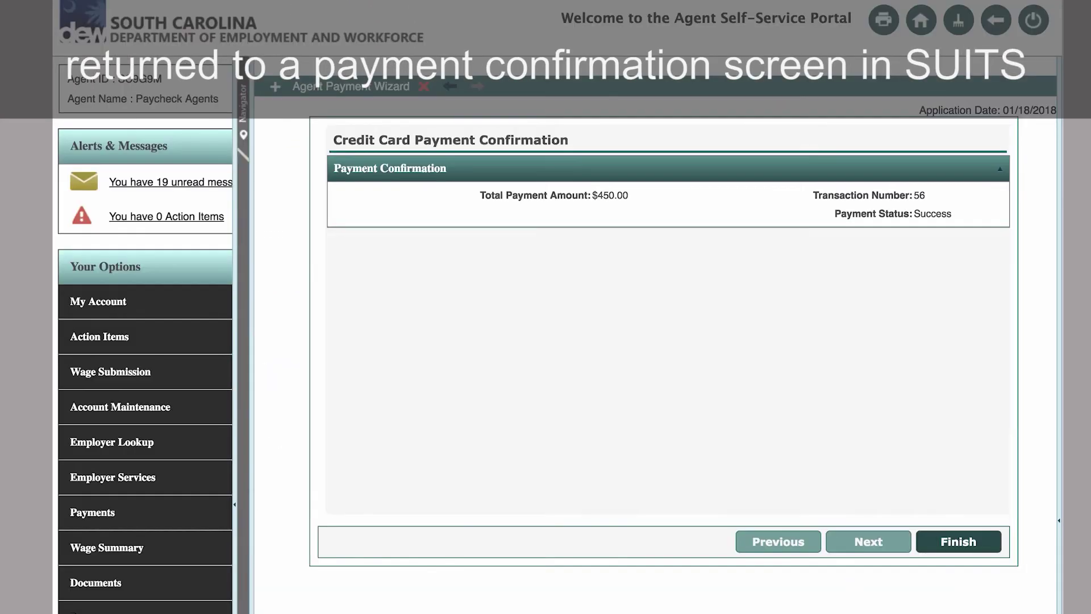
# Finish the card payment, then cancel pending payment 1458 for $450.00 in Make Payments and return home
pyautogui.click(964, 547)
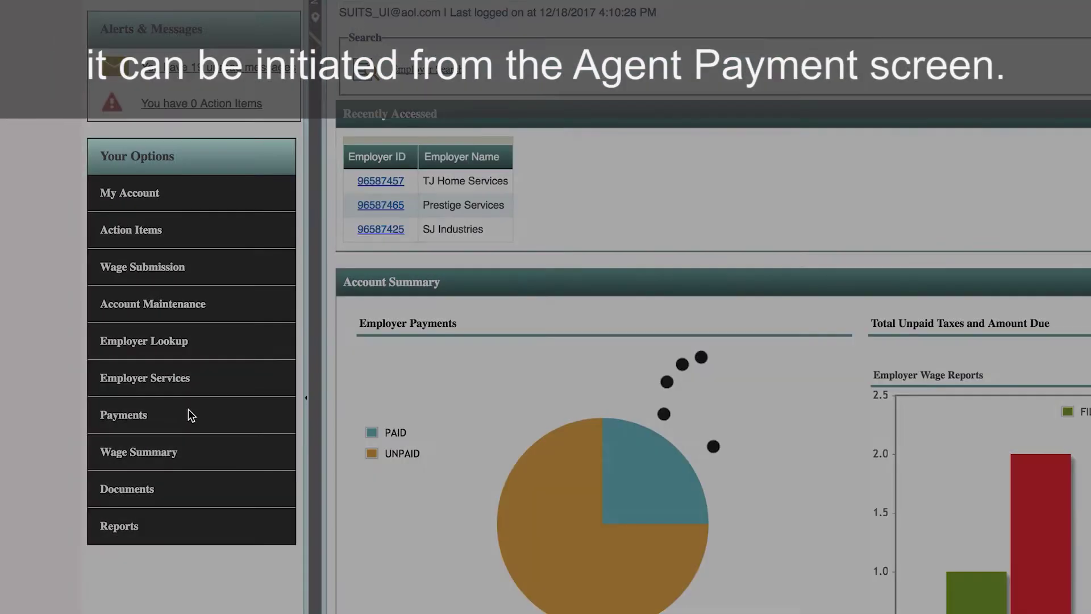
pyautogui.click(188, 409)
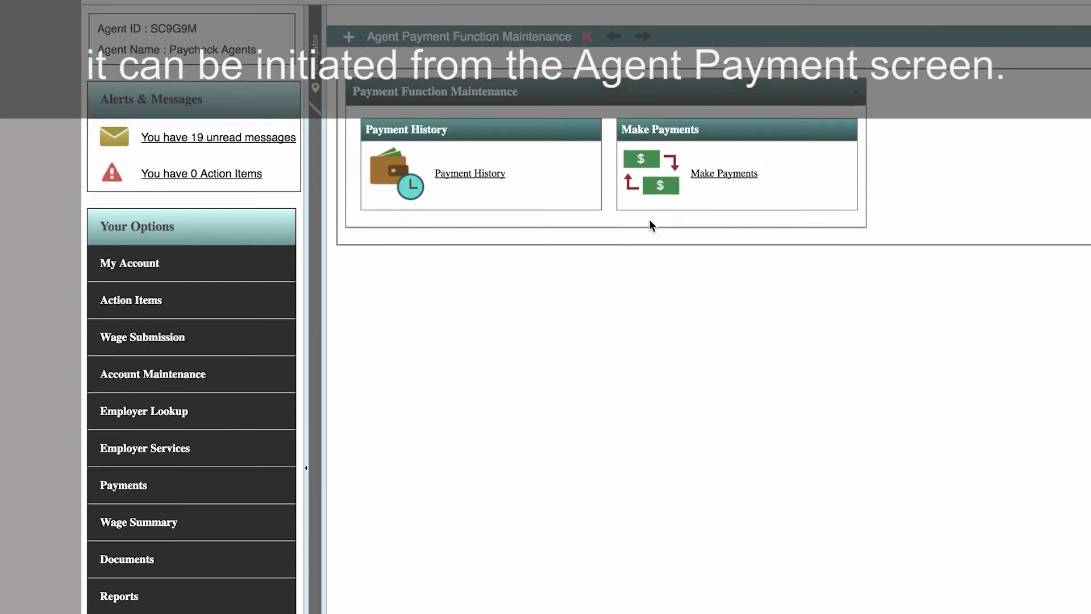
pyautogui.click(714, 193)
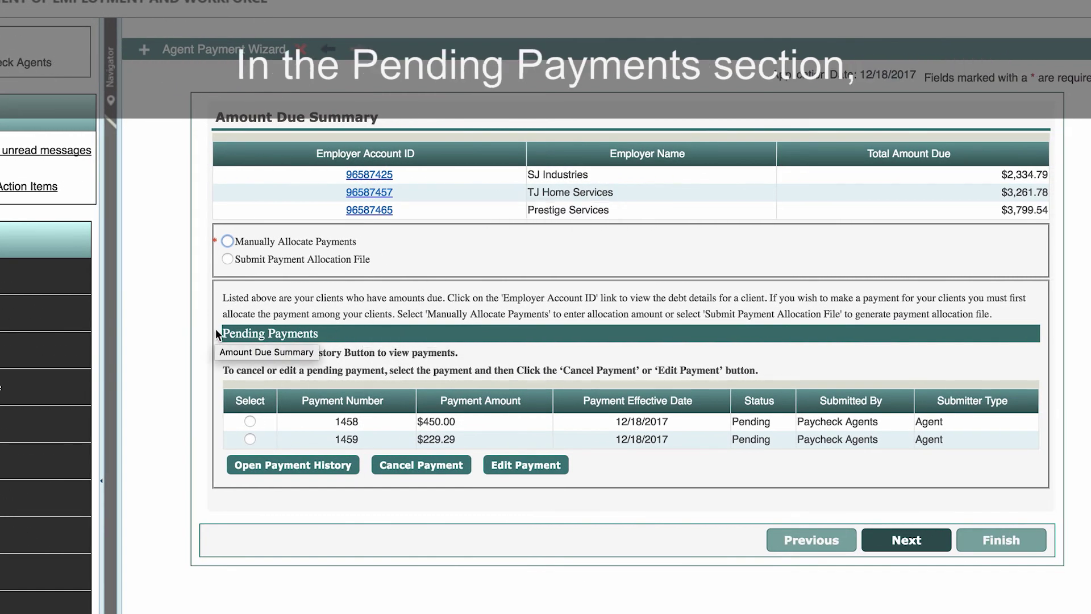
pyautogui.click(250, 422)
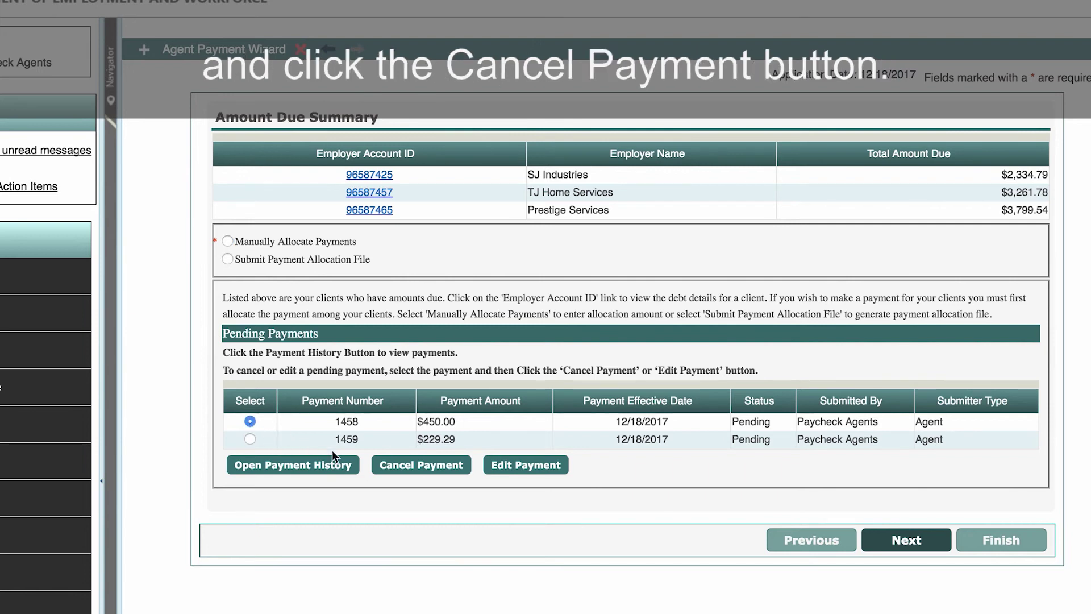
pyautogui.click(384, 470)
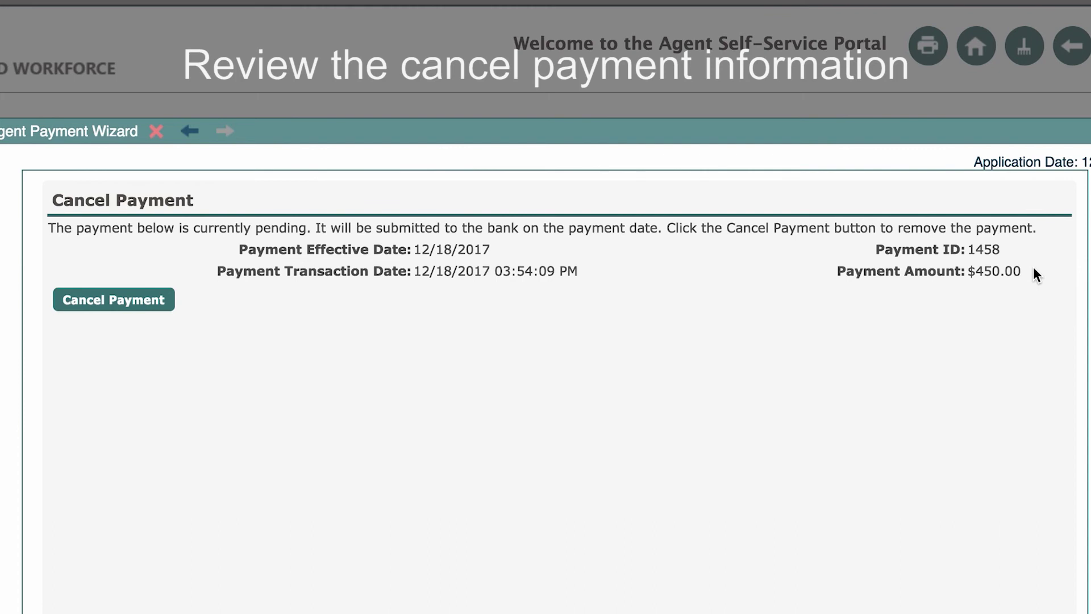
pyautogui.click(143, 305)
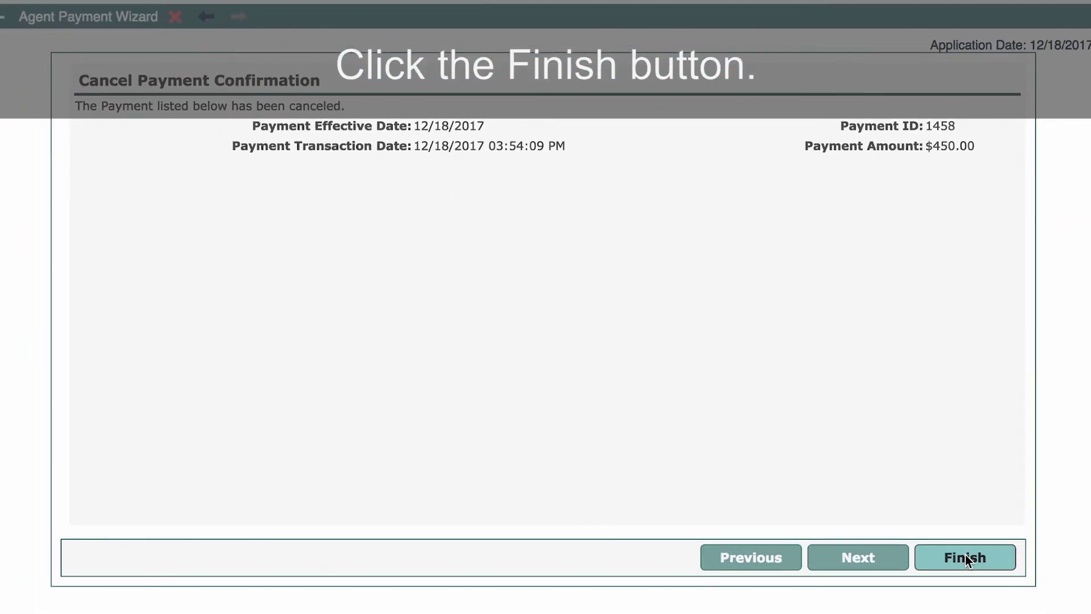
pyautogui.click(966, 557)
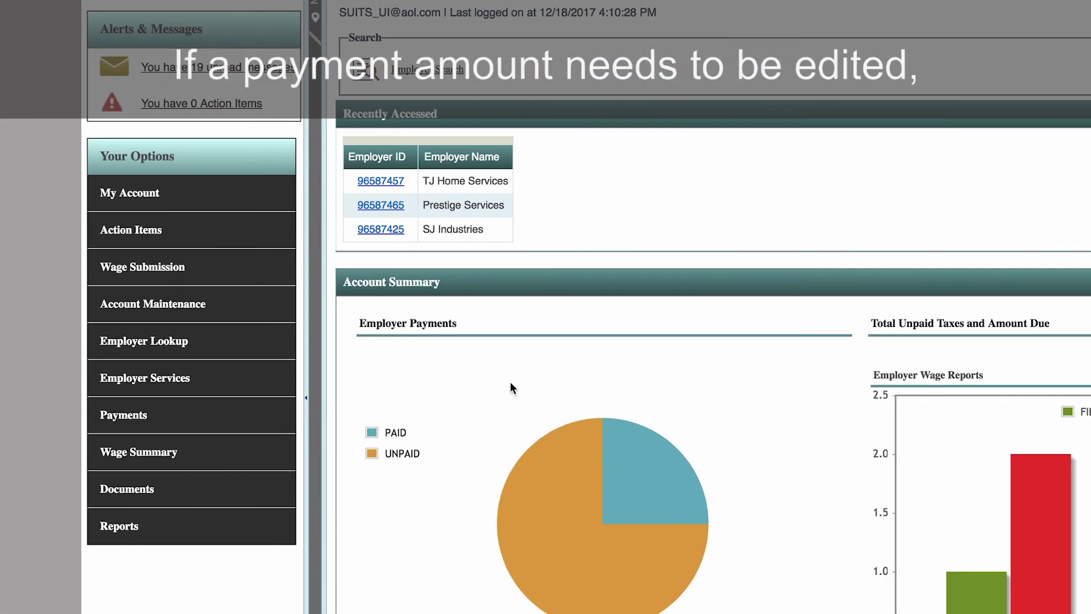
# Edit pending payment 1468 to amounts of $250, $450 and $300, totalling $1,000.00
pyautogui.click(191, 415)
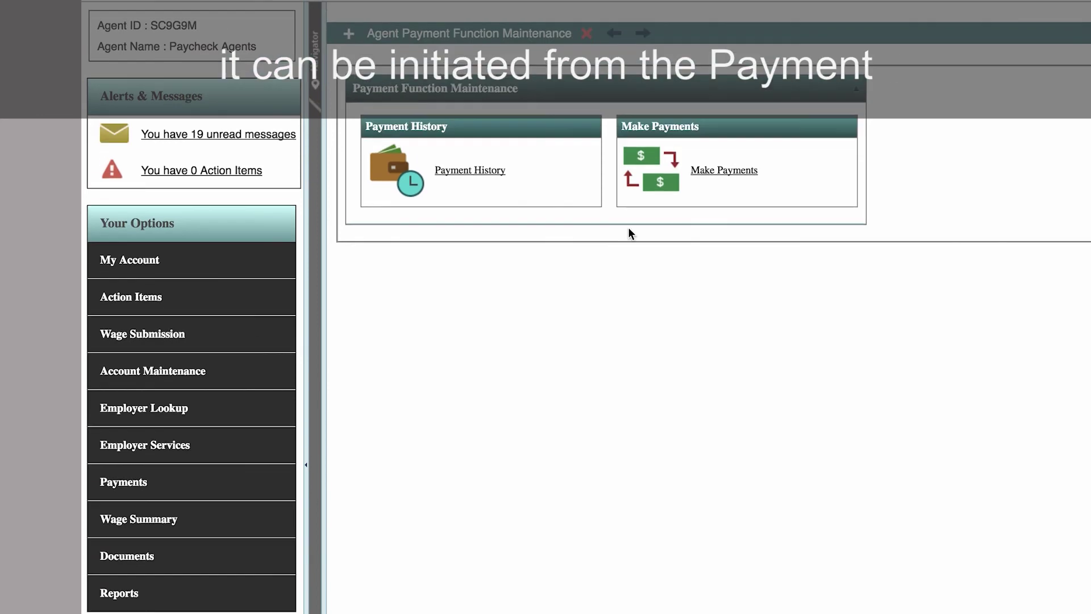
pyautogui.click(713, 192)
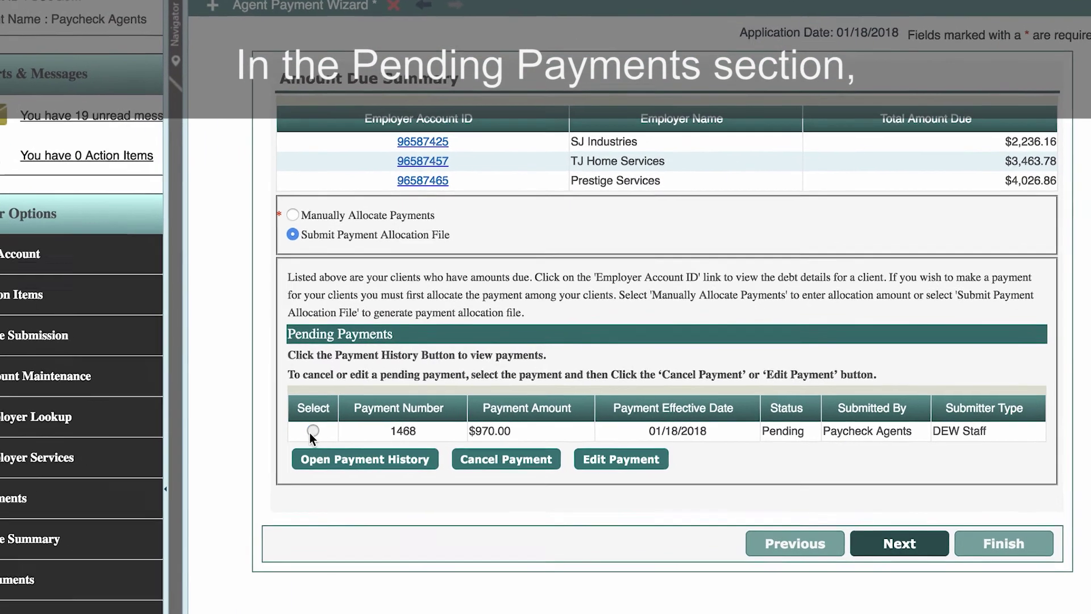
pyautogui.click(312, 431)
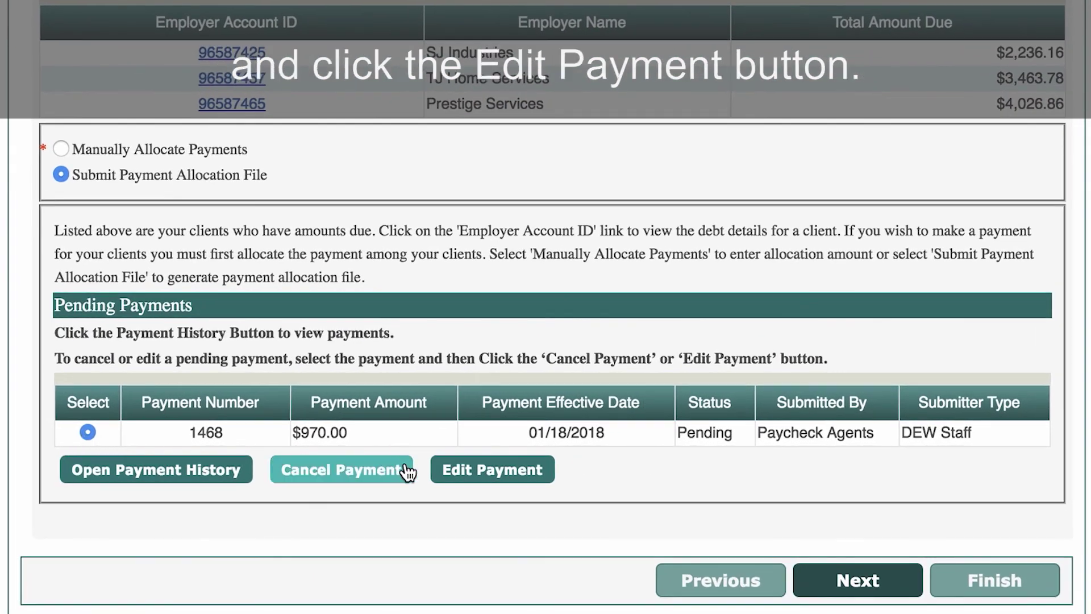
pyautogui.click(456, 482)
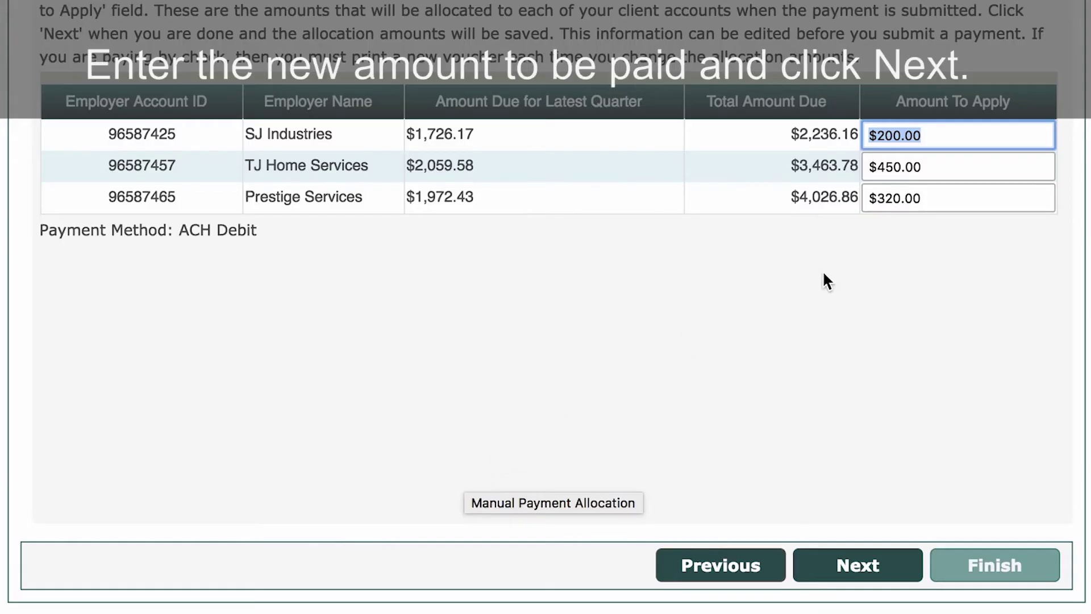
pyautogui.write('$25')
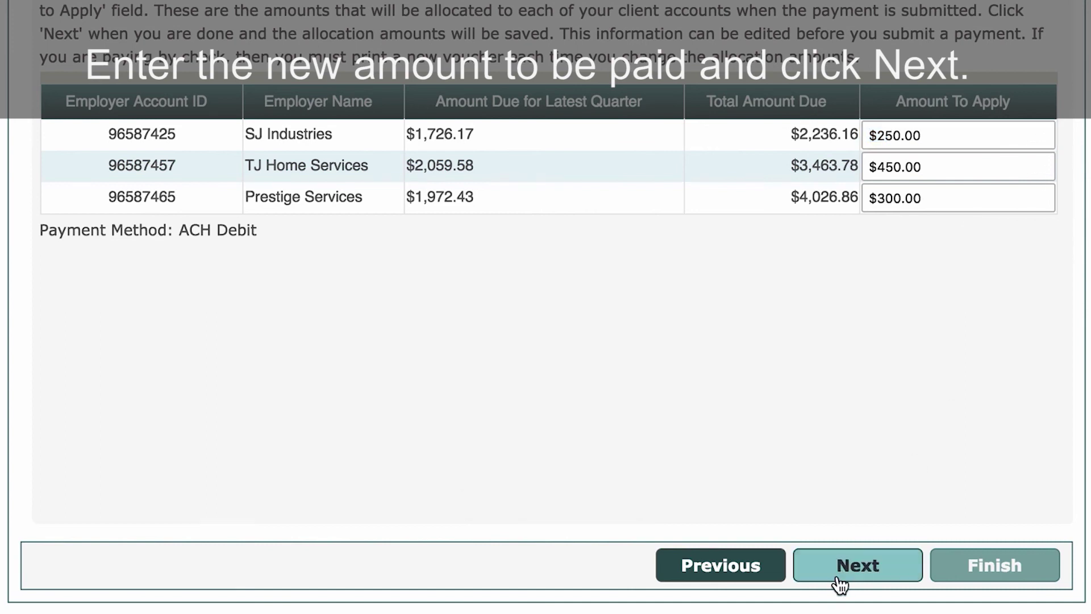
pyautogui.click(848, 574)
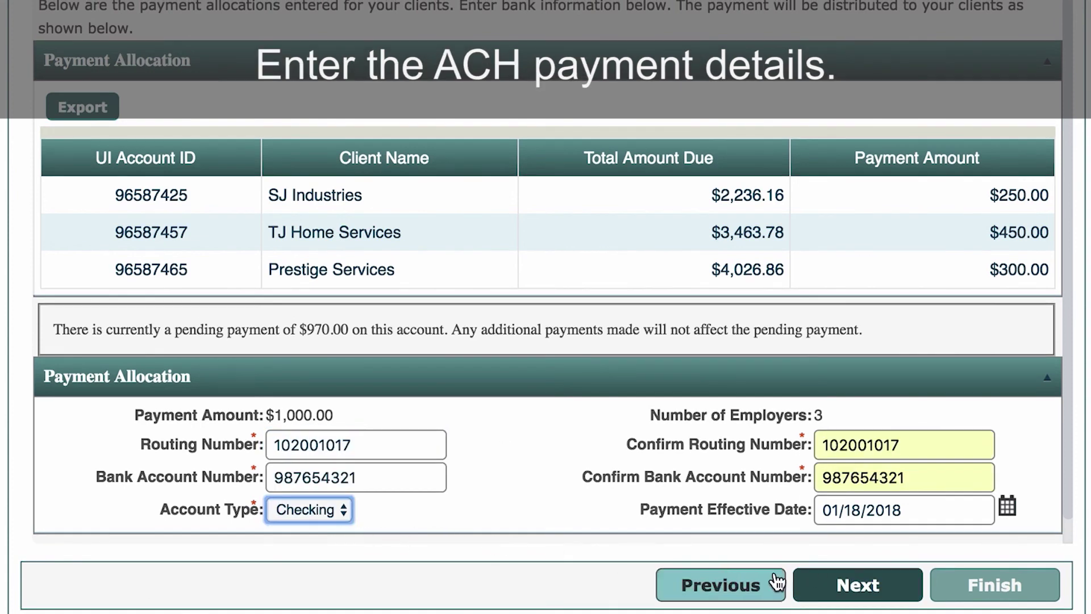
# Authorize and submit the $1,000.00 ACH debit, then return to Agent Home
pyautogui.click(857, 580)
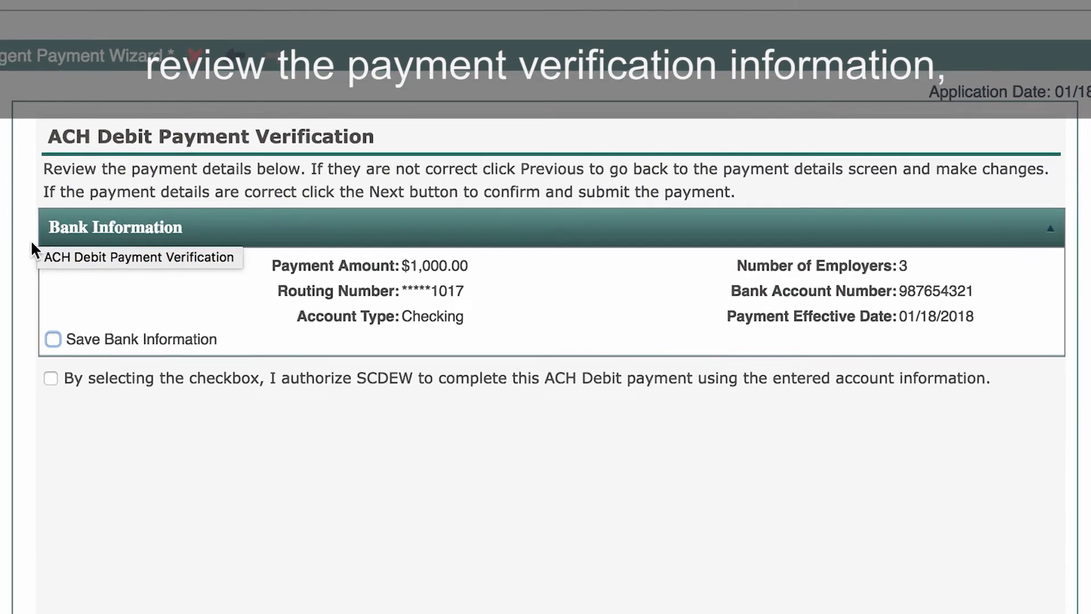
pyautogui.click(96, 293)
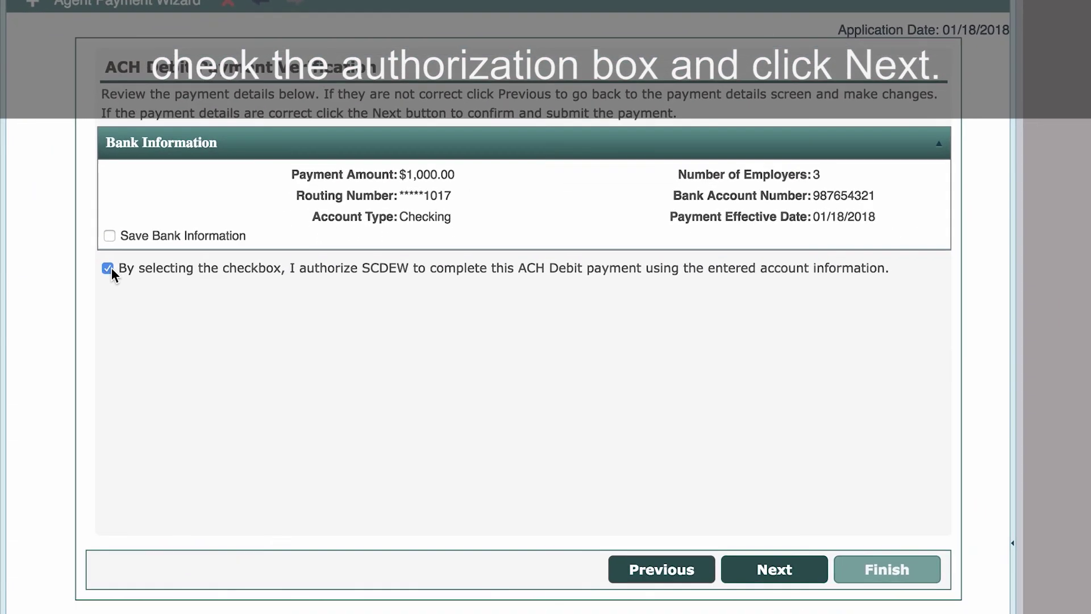
pyautogui.click(786, 571)
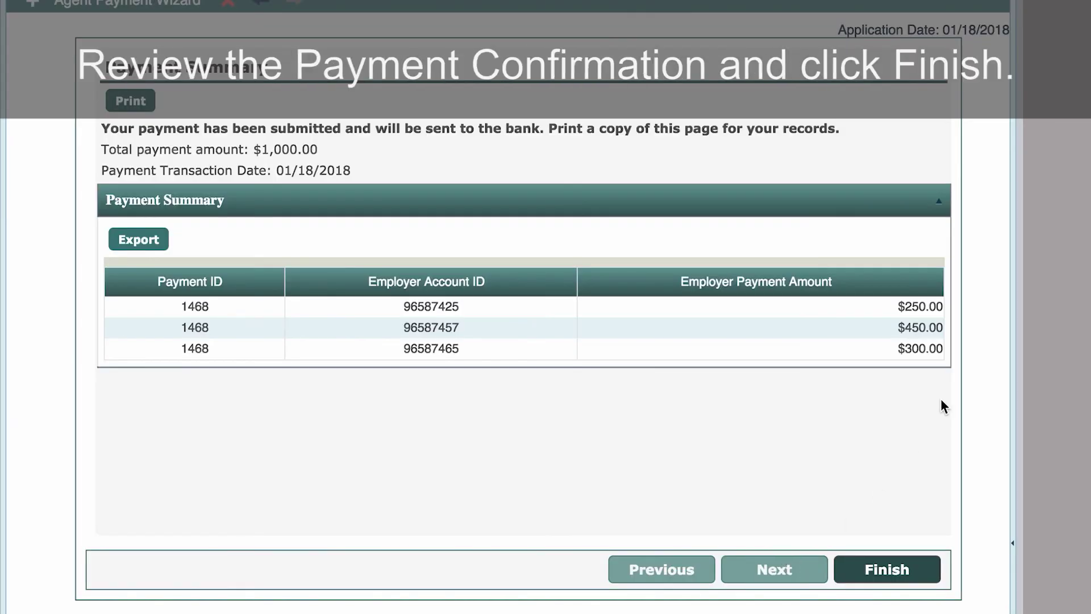
pyautogui.click(886, 570)
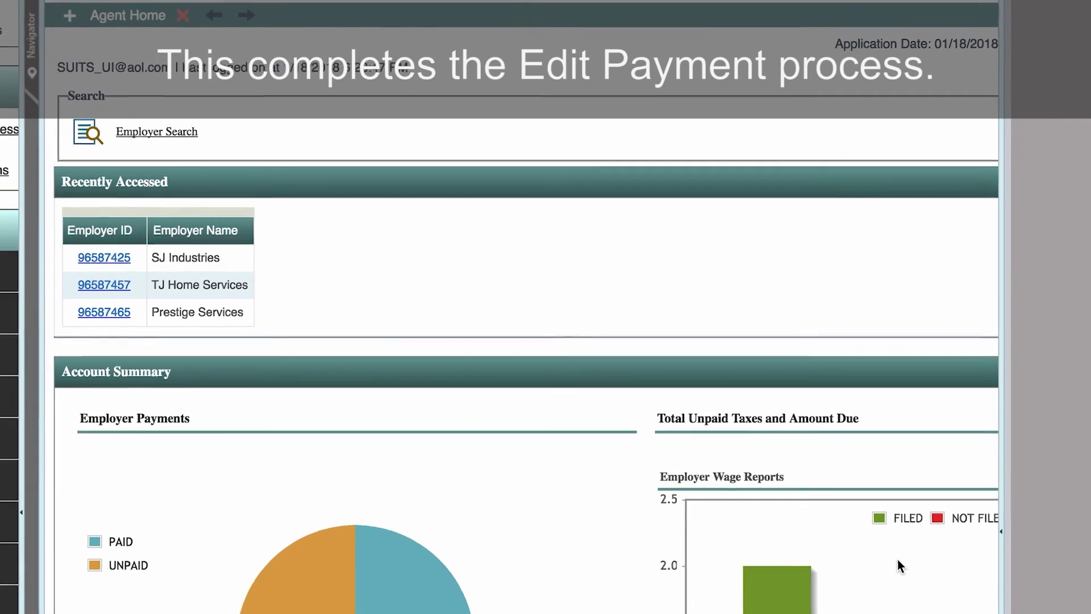